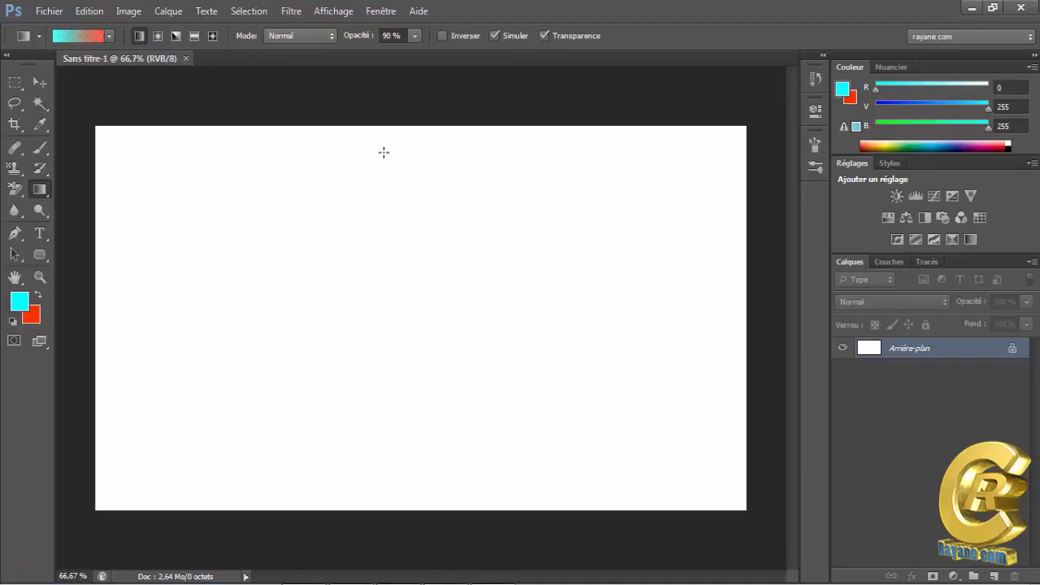
- Draw a top-to-bottom linear gradient from cyan to orange-red on the blank background, and restore the document's original white state
left_click_drag(403, 207, 402, 351)
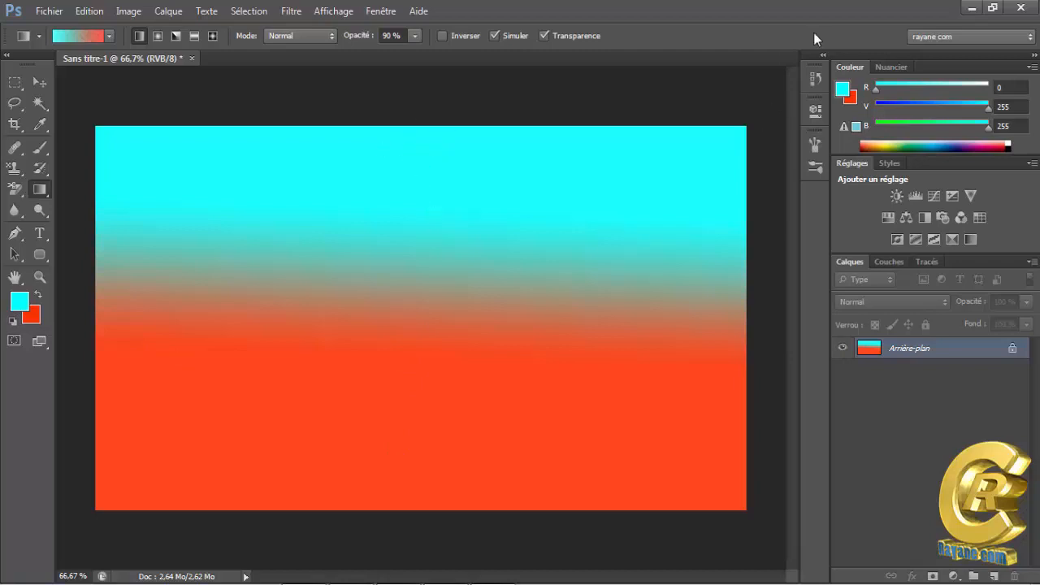
left_click(825, 60)
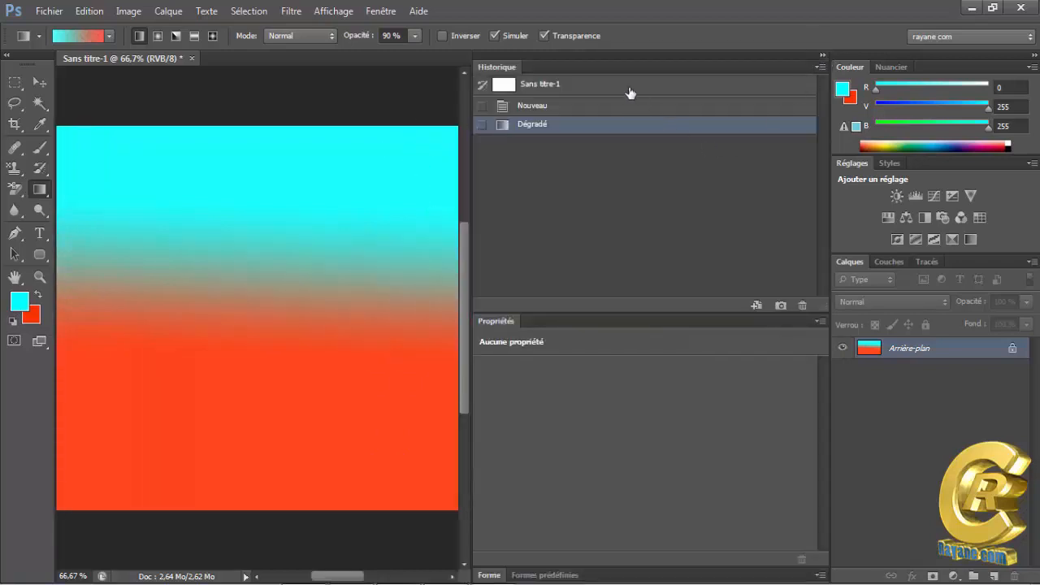
left_click(625, 87)
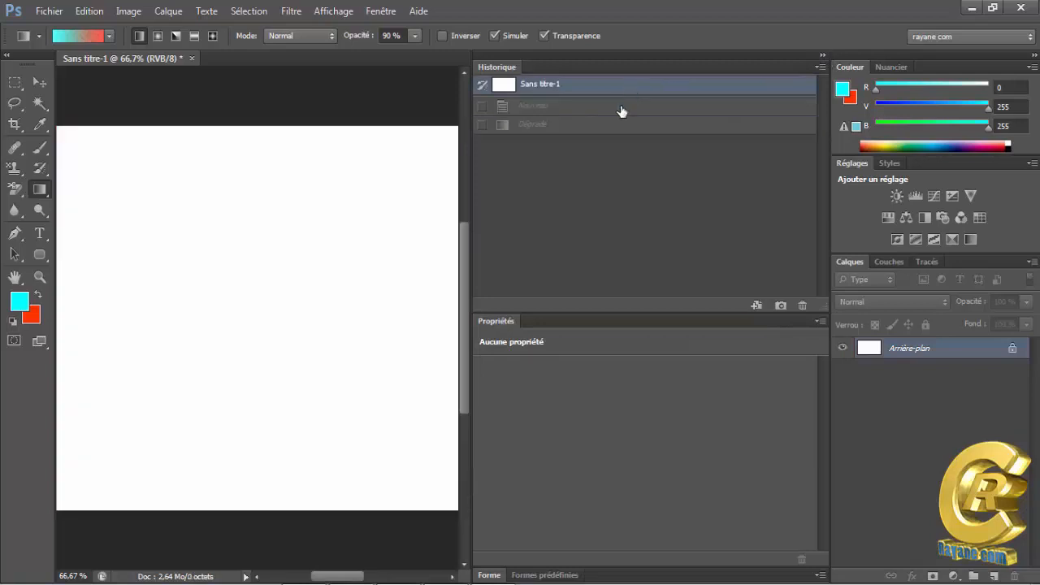
left_click(822, 55)
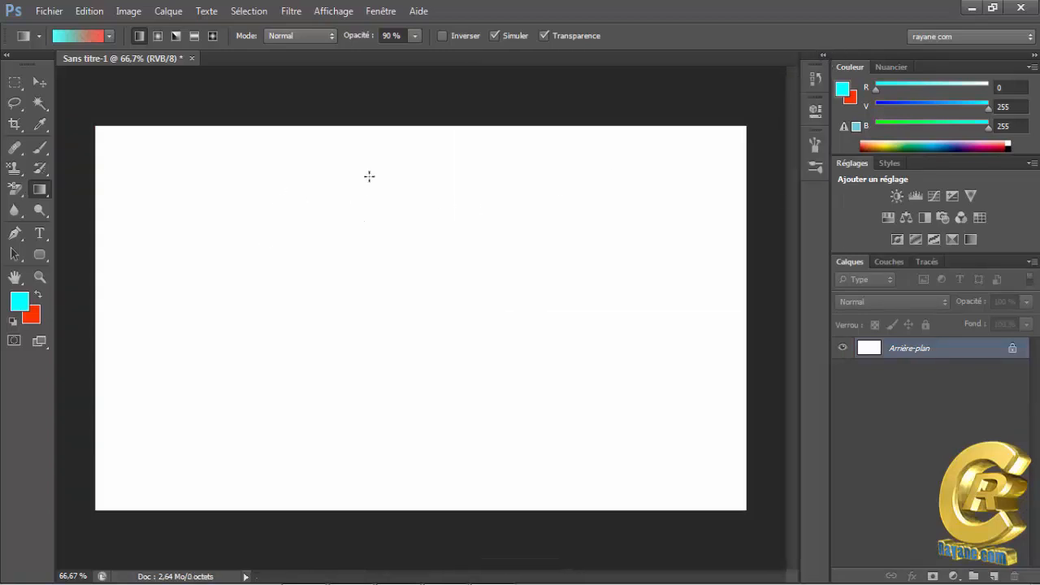
- Draw a left-to-right linear gradient across the canvas's left half, and revert the document to its opening white state
left_click_drag(204, 319, 421, 320)
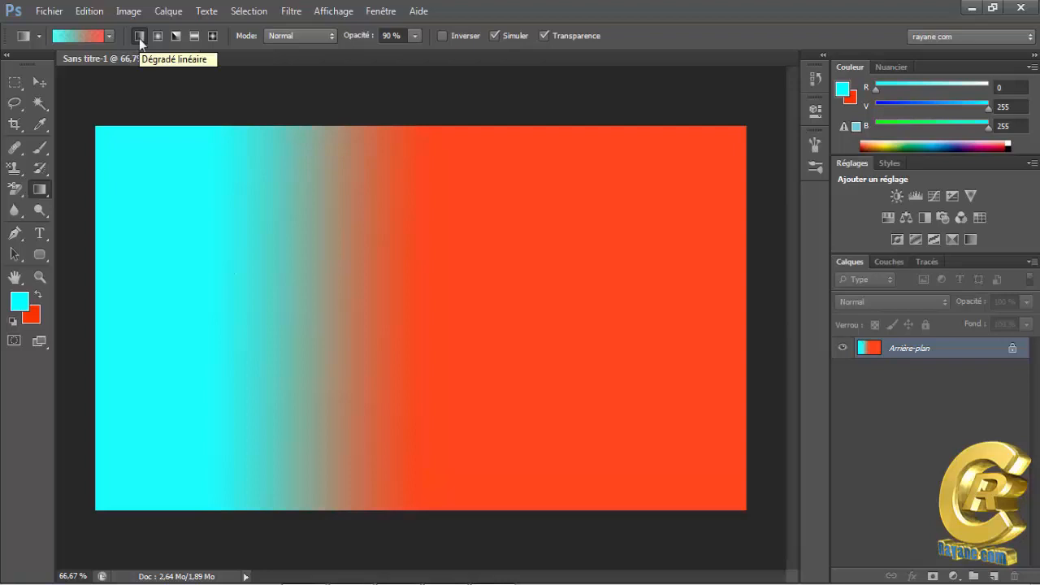
left_click(824, 57)
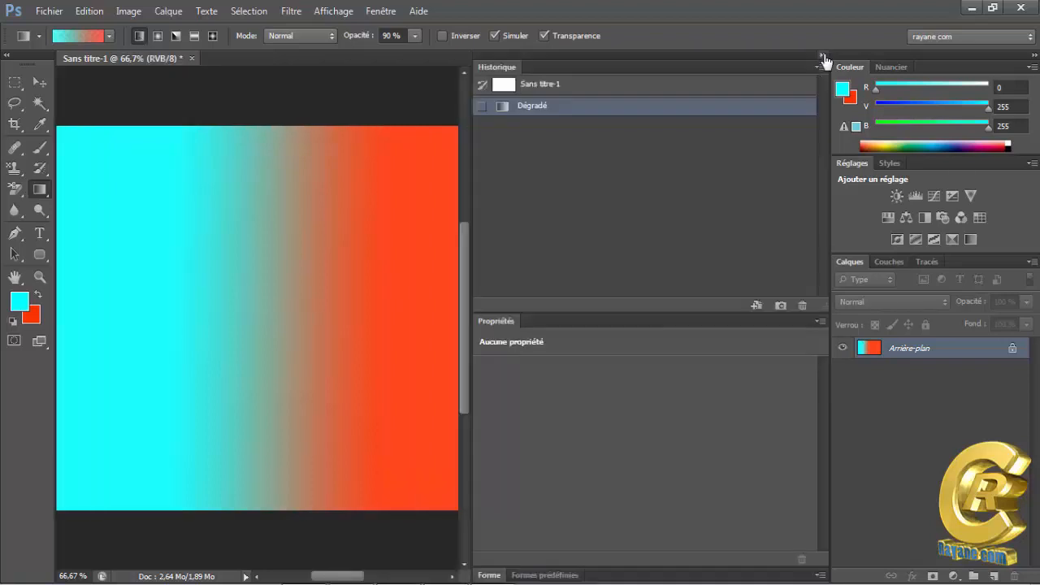
left_click(773, 90)
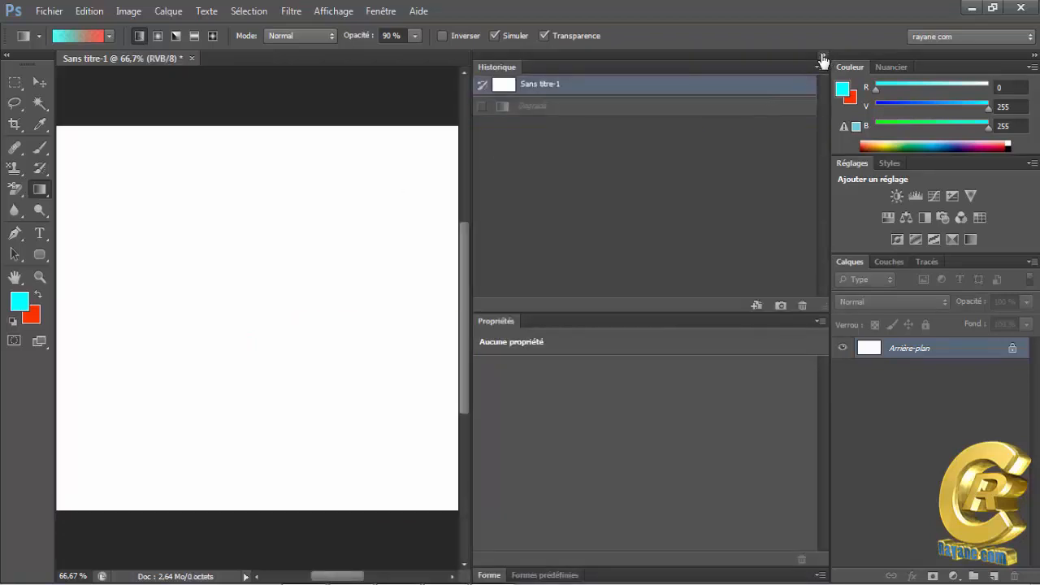
left_click(824, 58)
- Draw a diagonal linear gradient from the canvas's upper-left area toward its centre, and revert to the blank white canvas
left_click_drag(285, 212, 434, 344)
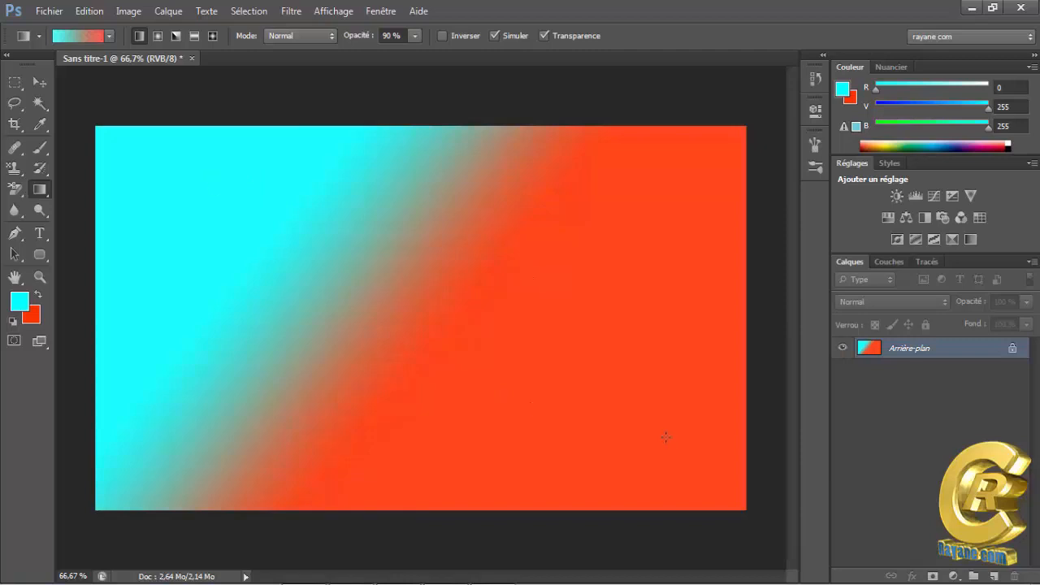
left_click(814, 79)
left_click(720, 84)
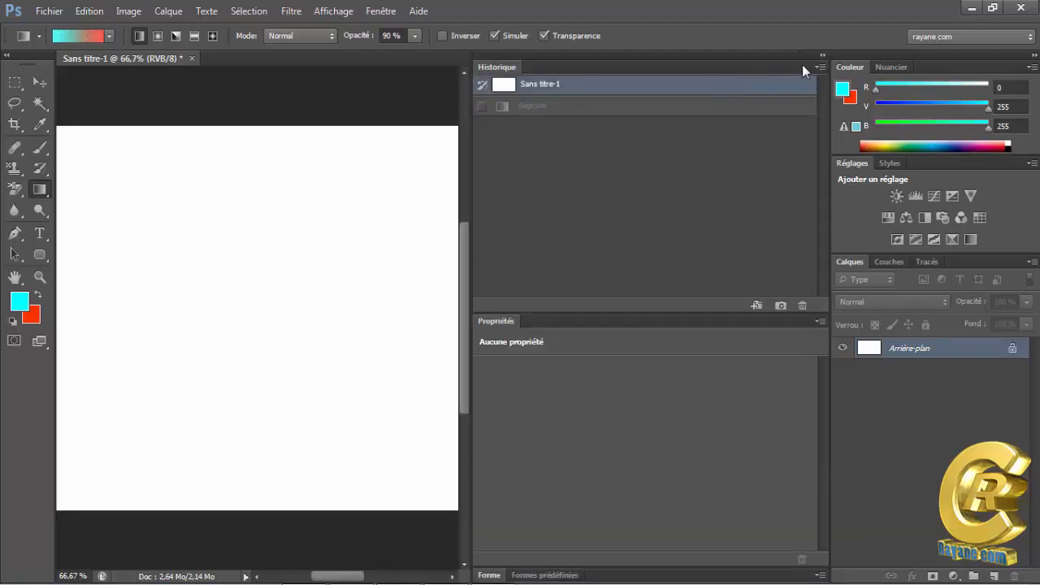
left_click(822, 57)
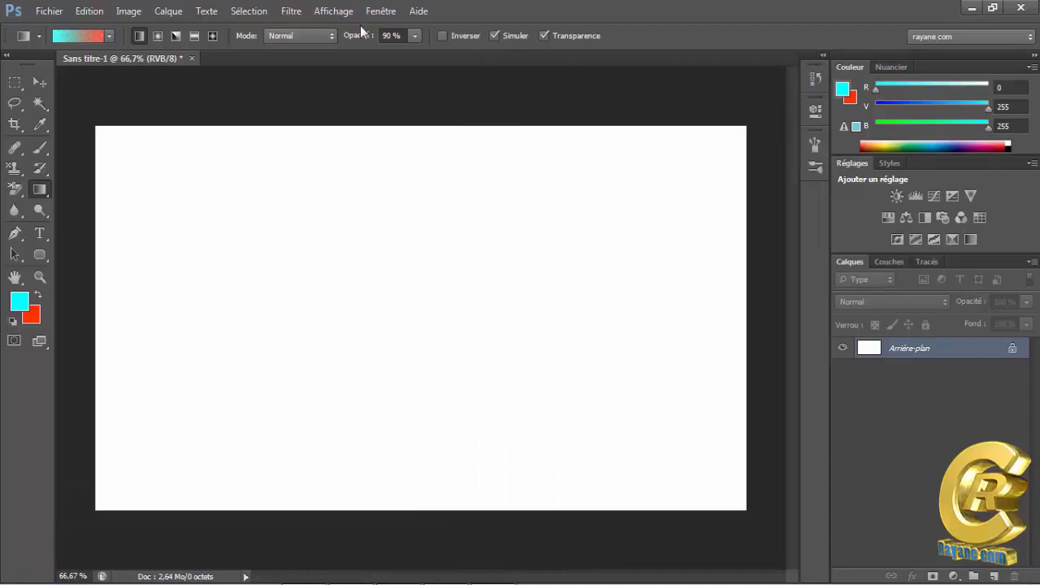
- Choose the radial gradient type, draw a cyan glow in the canvas's upper middle with a short downward stroke, and revert to blank
left_click(158, 36)
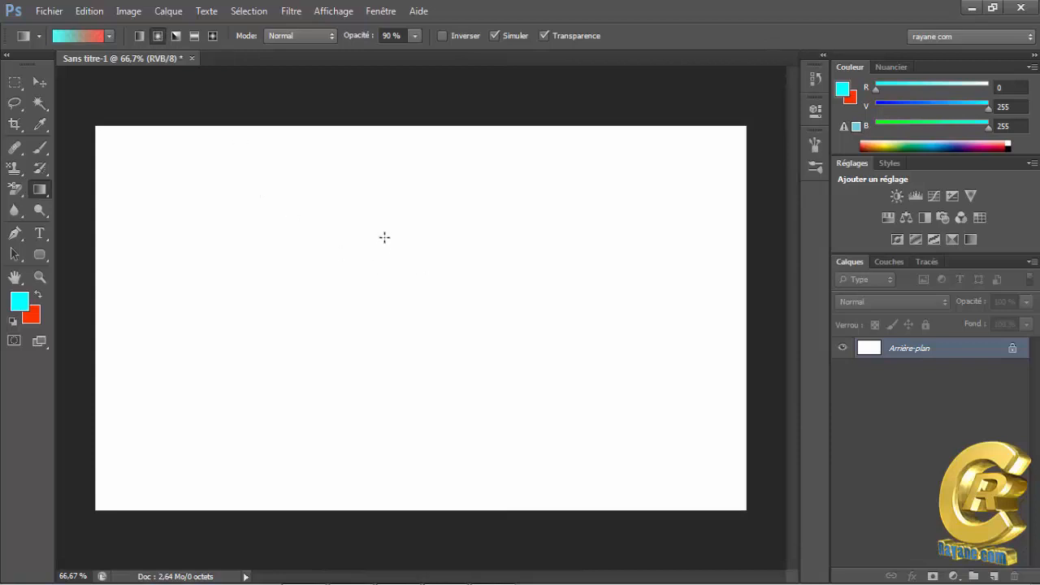
left_click_drag(385, 237, 381, 318)
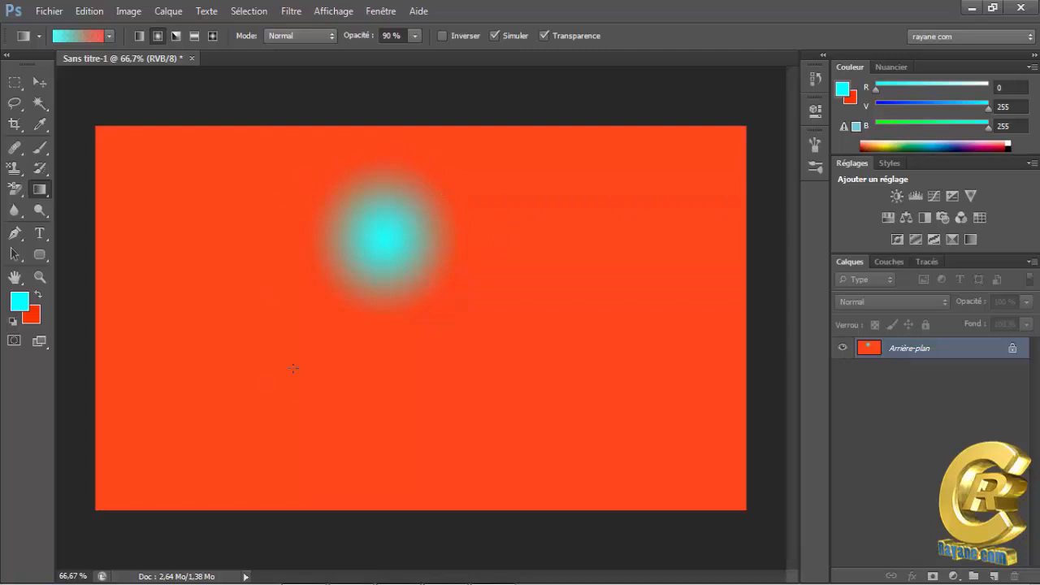
left_click(822, 55)
left_click(742, 85)
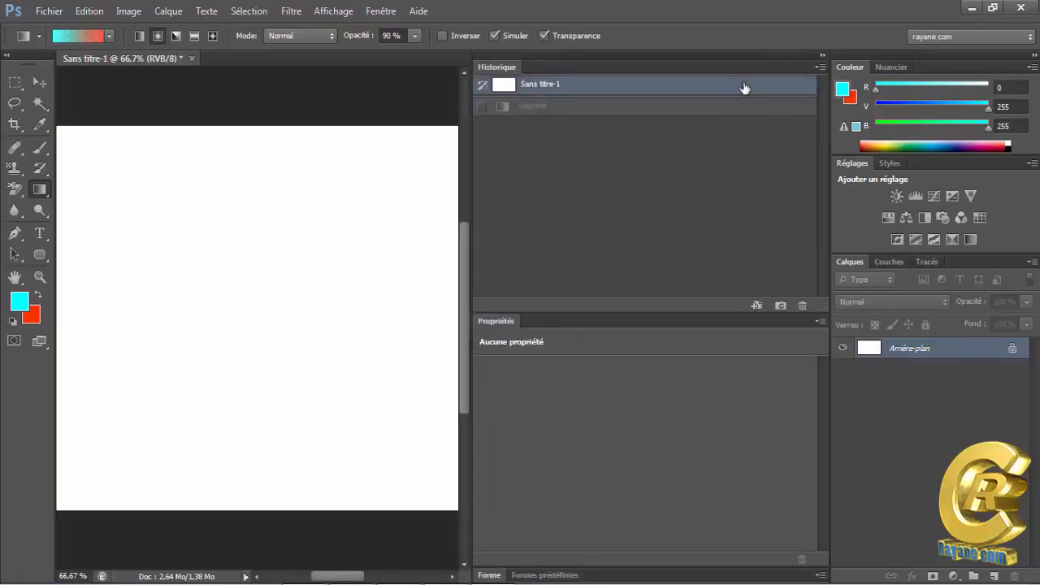
left_click(823, 55)
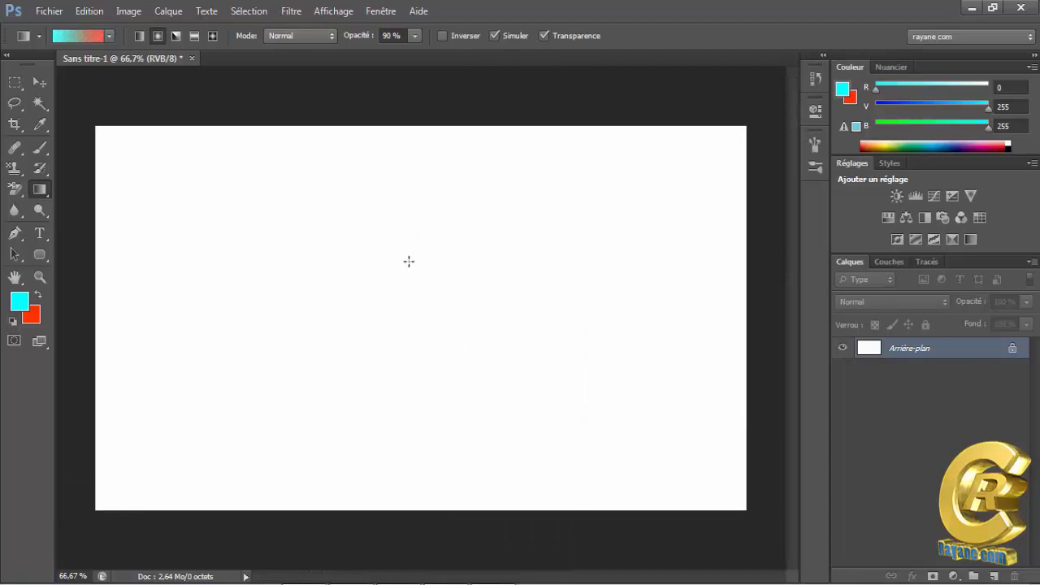
- Draw a larger radial gradient with a longer downward stroke from above the canvas centre, and revert to the blank canvas
left_click_drag(409, 259, 409, 371)
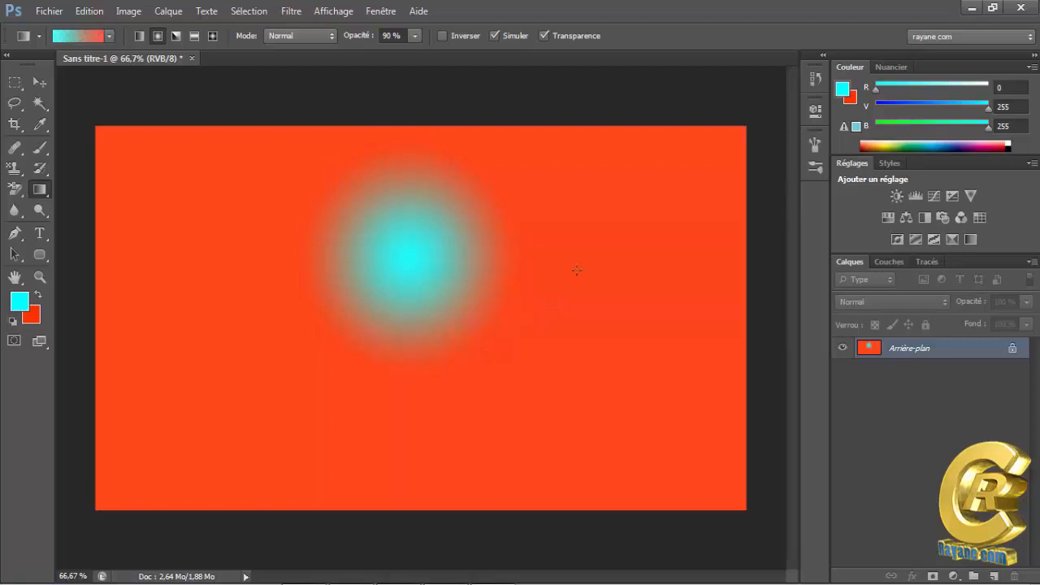
left_click(814, 78)
left_click(720, 88)
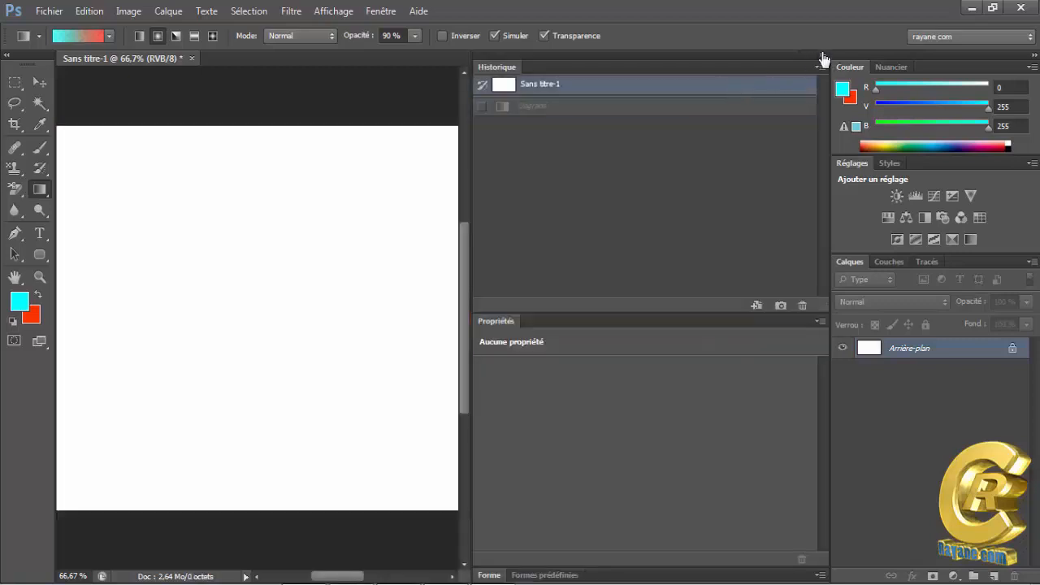
left_click(824, 60)
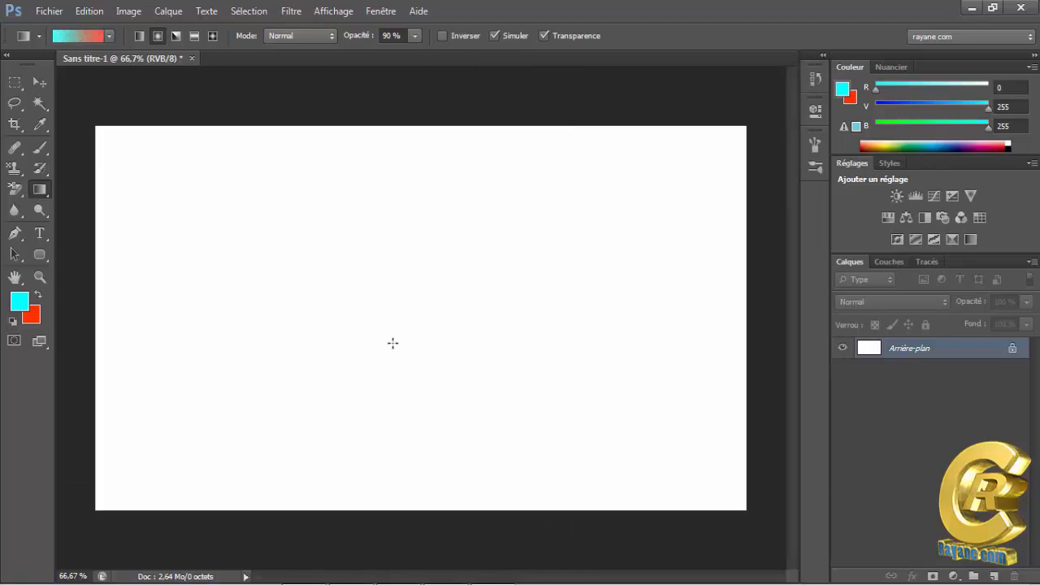
- Draw a very small radial gradient spot near the canvas centre with a short stroke, and undo it
left_click_drag(387, 275, 400, 308)
left_click(821, 54)
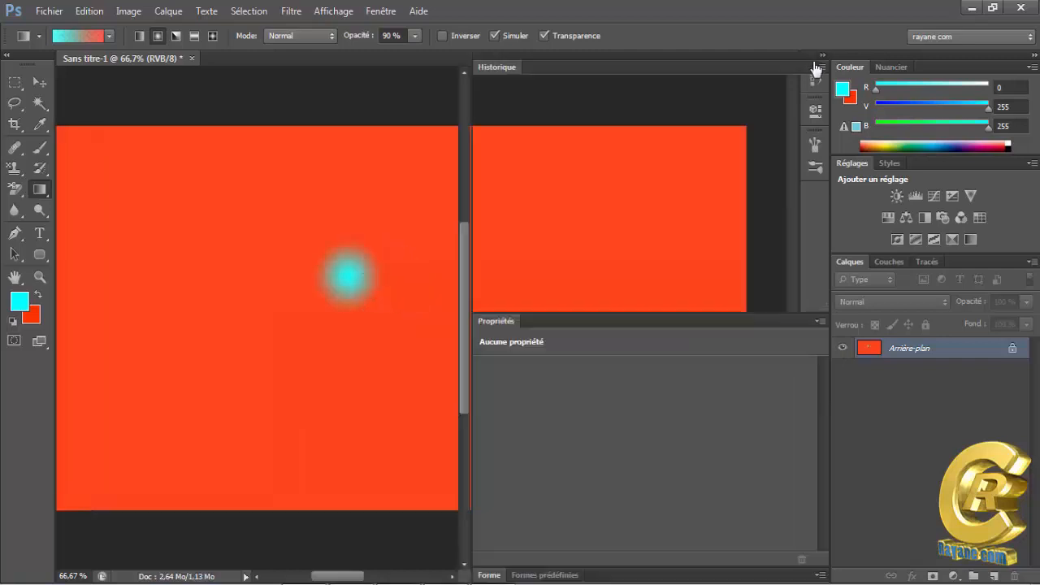
key("ctrl+z")
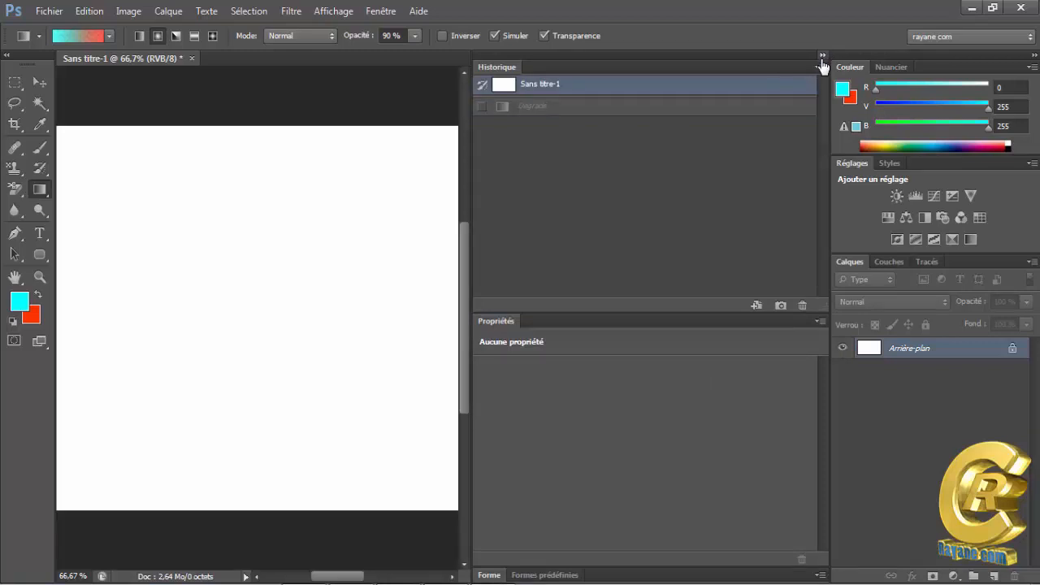
left_click(821, 57)
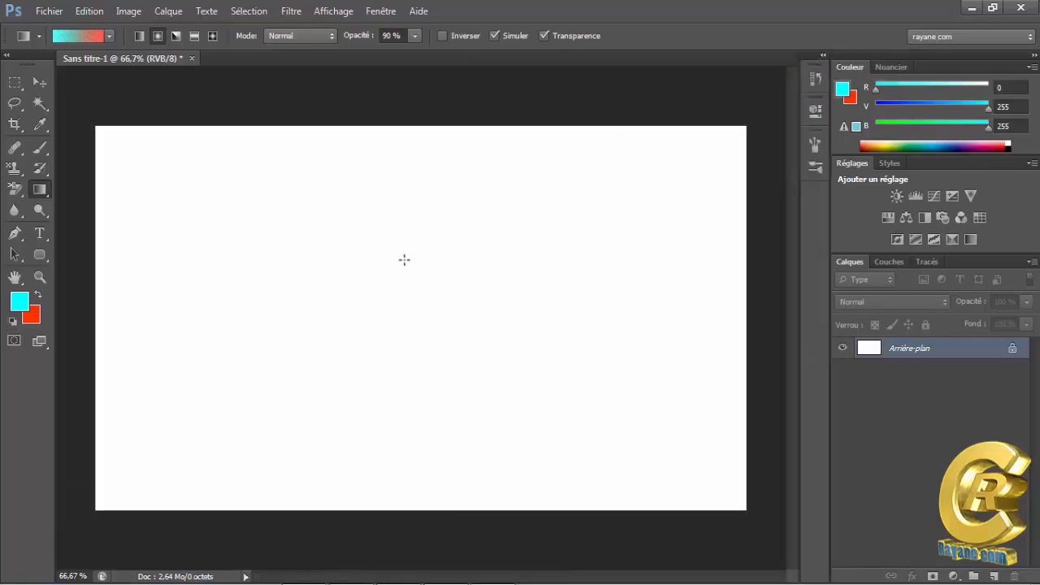
- Draw a radial gradient with a diagonal stroke toward the lower right of the canvas centre, and restore the white canvas
left_click_drag(367, 256, 450, 341)
left_click(821, 57)
left_click(679, 95)
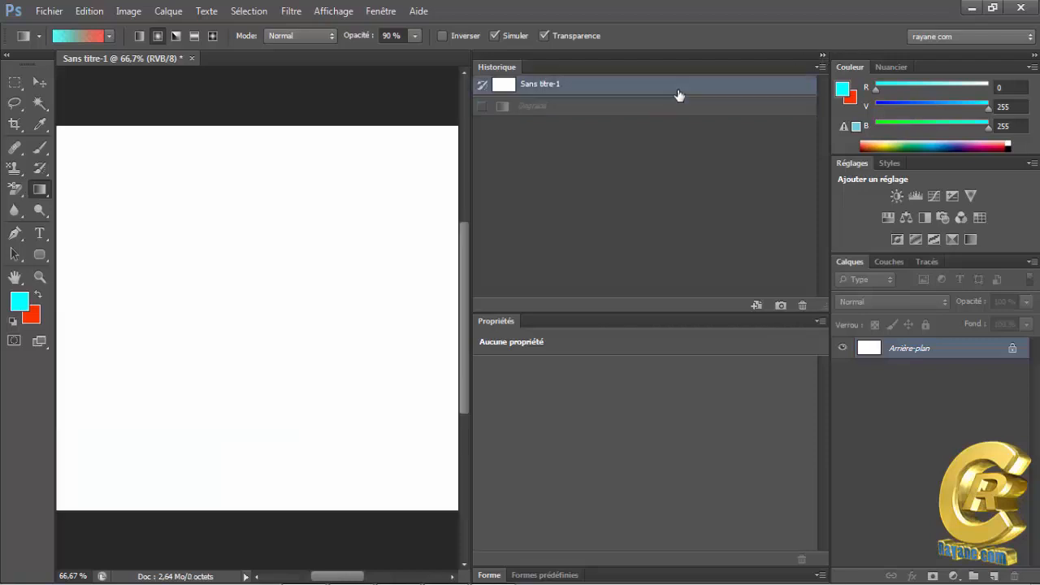
left_click(822, 55)
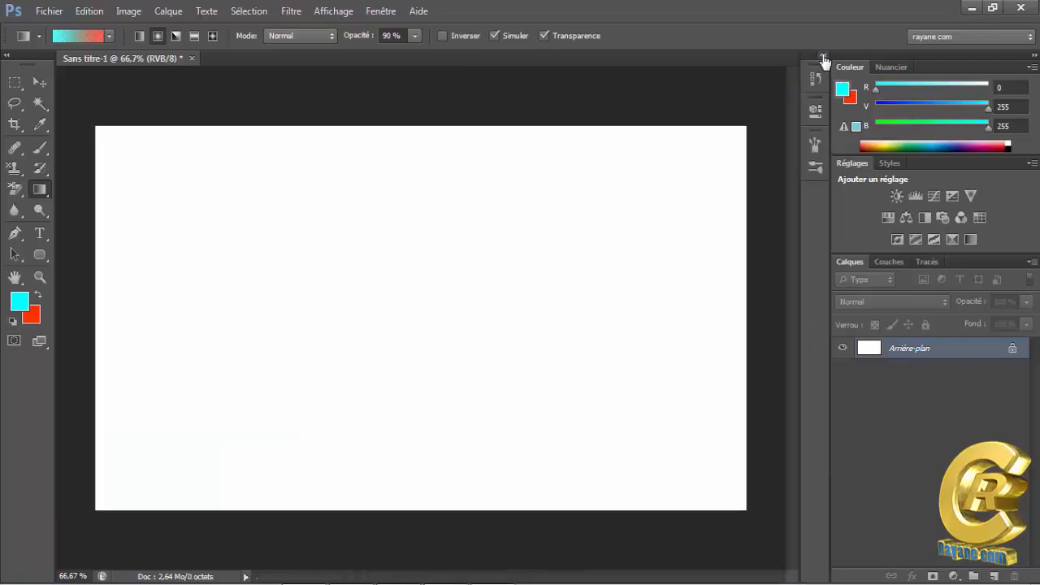
- Choose the angle gradient type, draw it diagonally toward the lower right from near the canvas centre, and revert to blank
left_click(176, 36)
left_click_drag(354, 253, 434, 305)
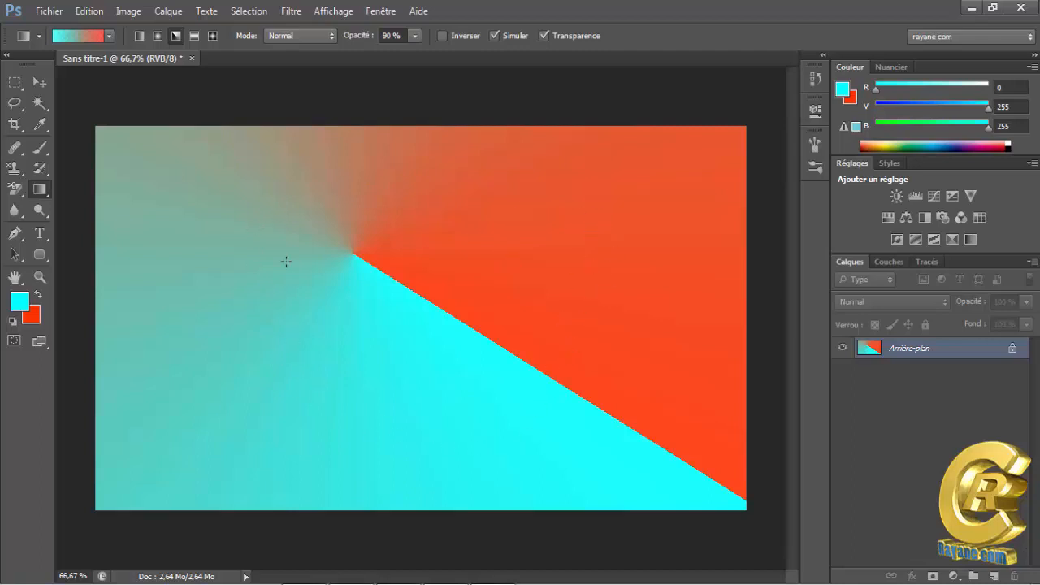
left_click(814, 79)
left_click(763, 86)
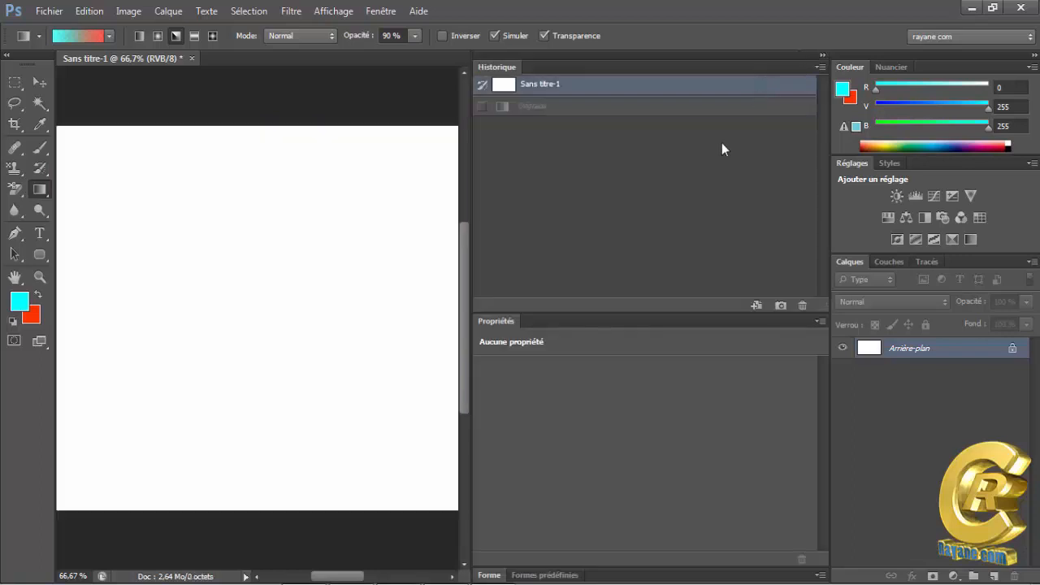
left_click(821, 56)
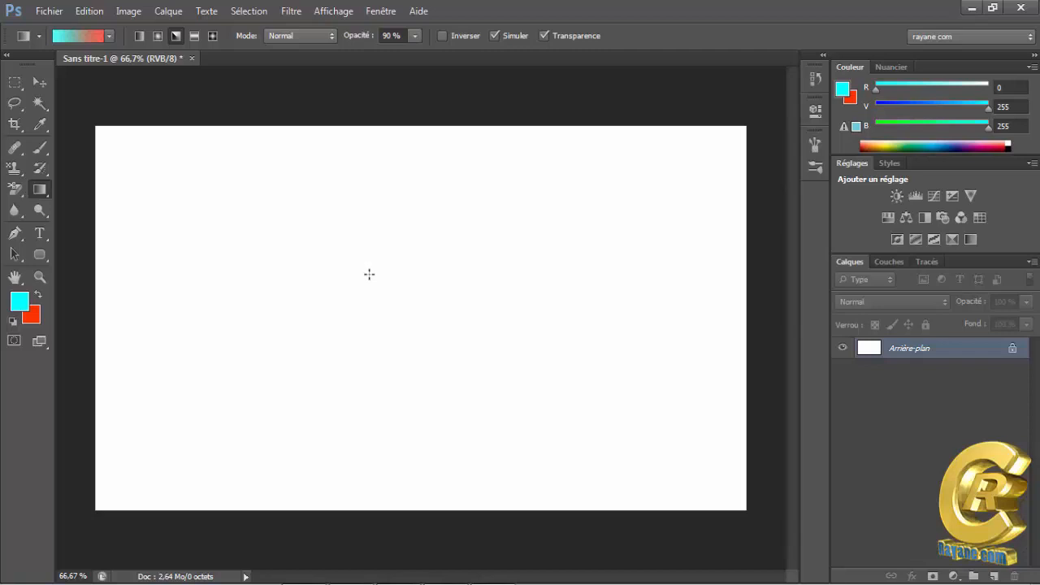
- Draw a horizontal angle gradient from near the canvas centre toward the right, and revert to the original white state
left_click_drag(370, 273, 481, 274)
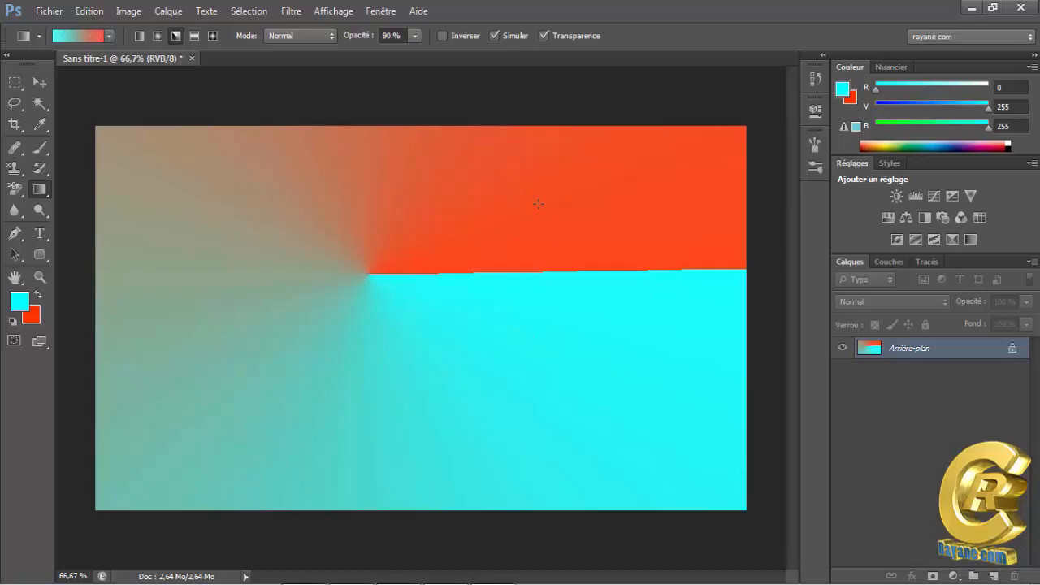
left_click(813, 79)
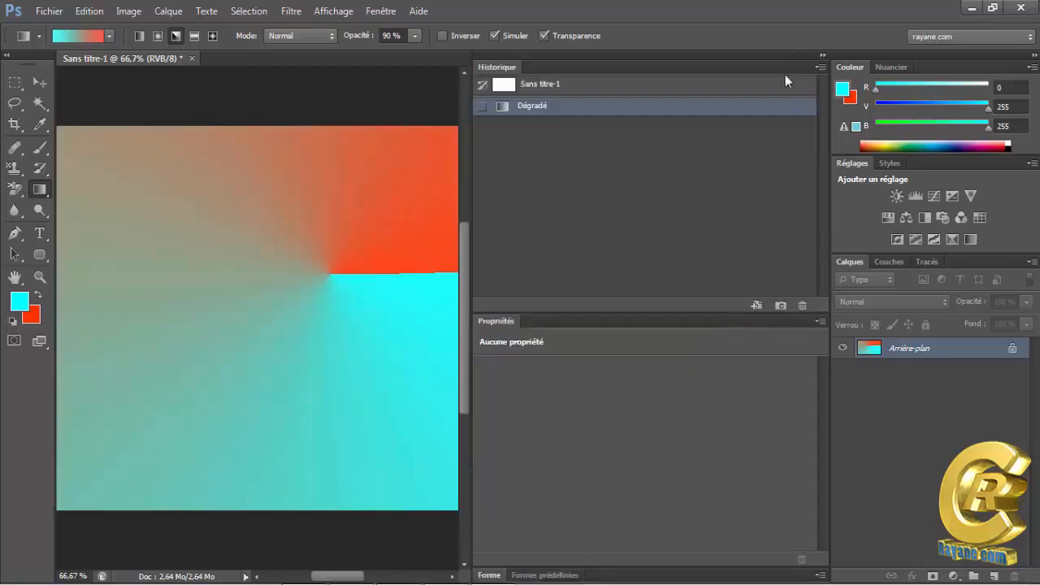
left_click(742, 83)
left_click(820, 55)
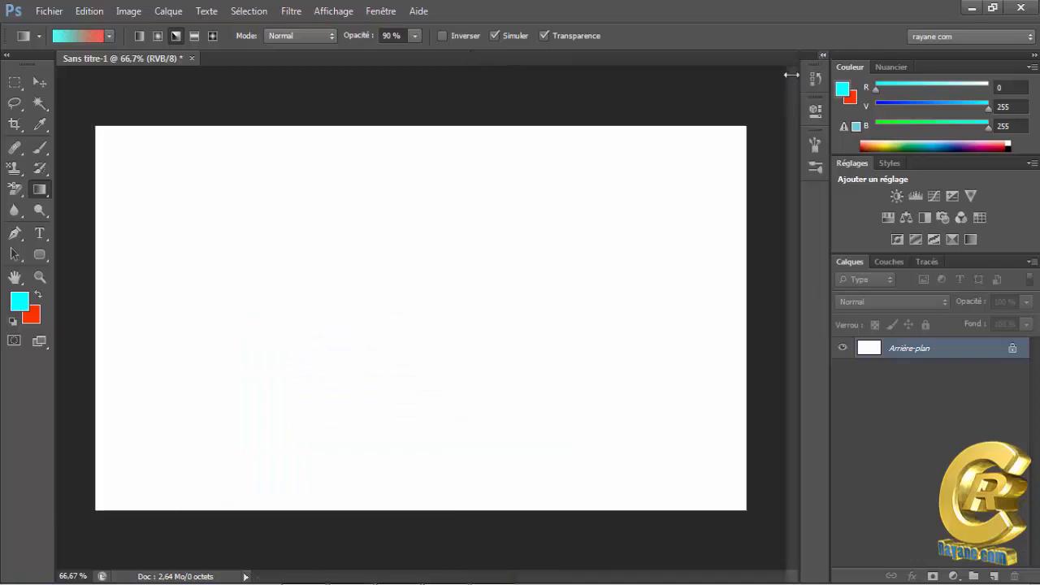
- Choose the reflected gradient type, draw a slightly slanted cyan band across the upper canvas, and revert to the blank state
left_click(195, 37)
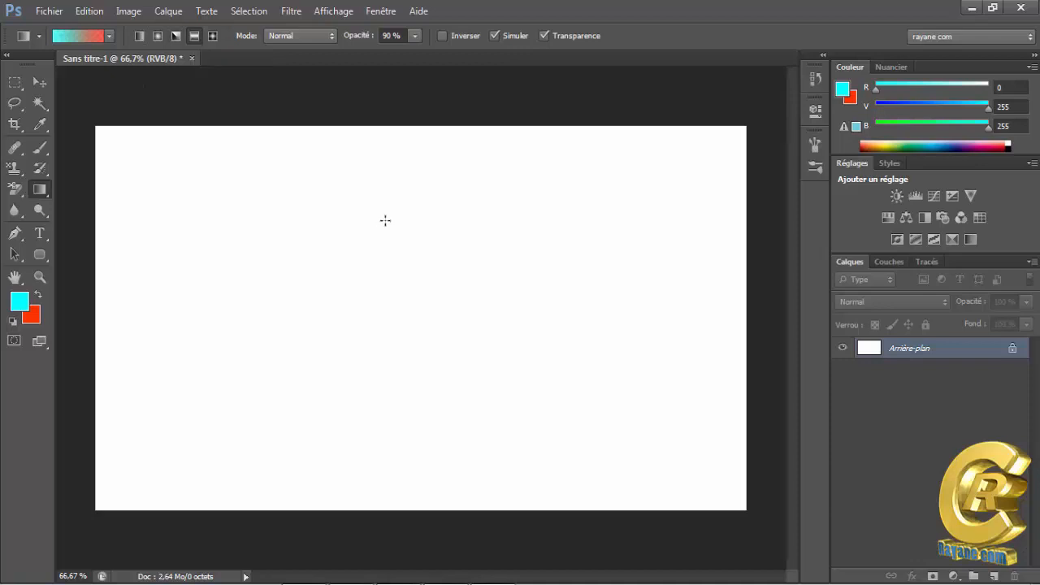
left_click_drag(385, 220, 380, 320)
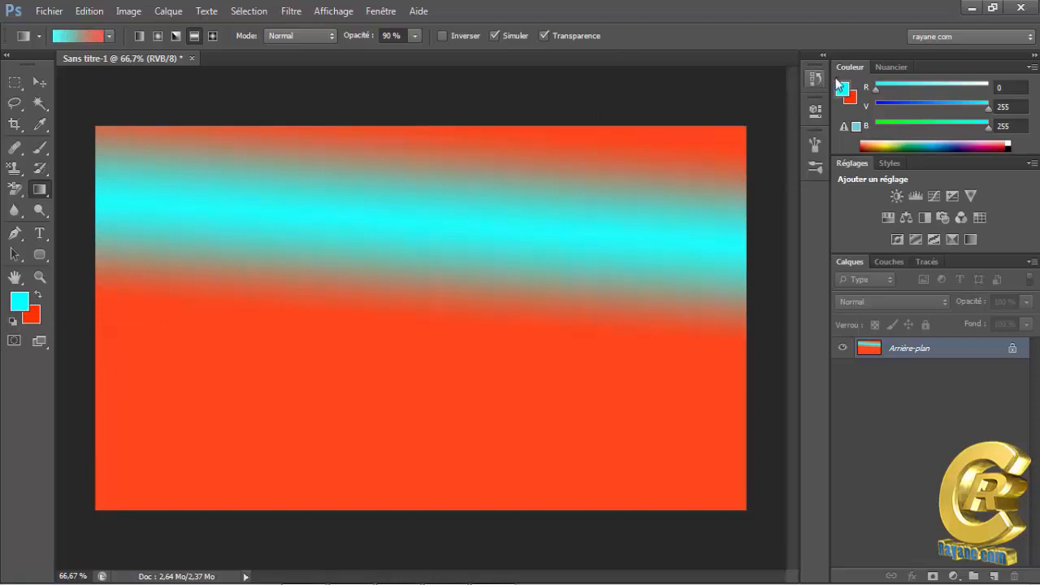
left_click(822, 56)
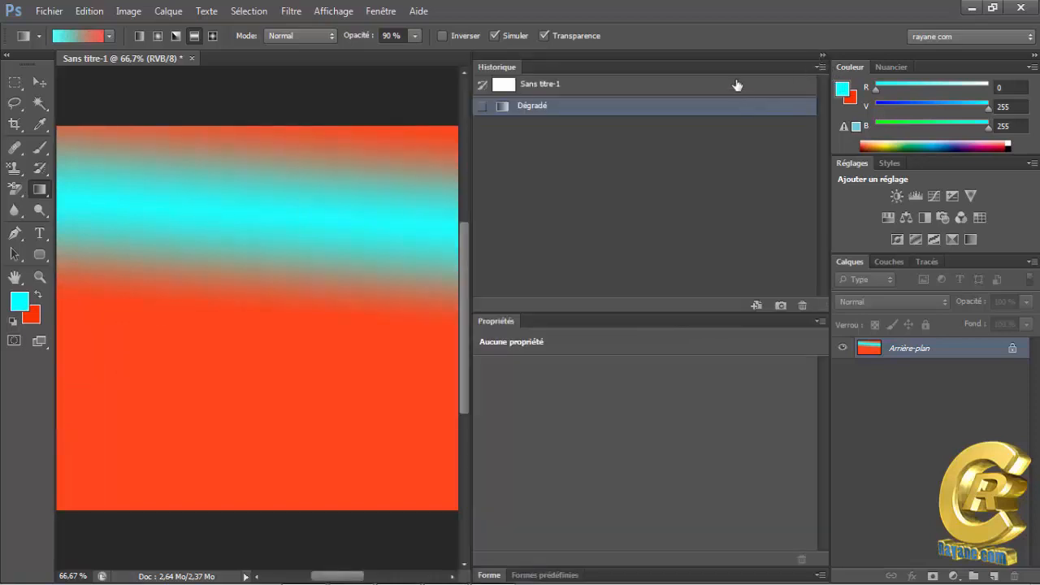
left_click(743, 84)
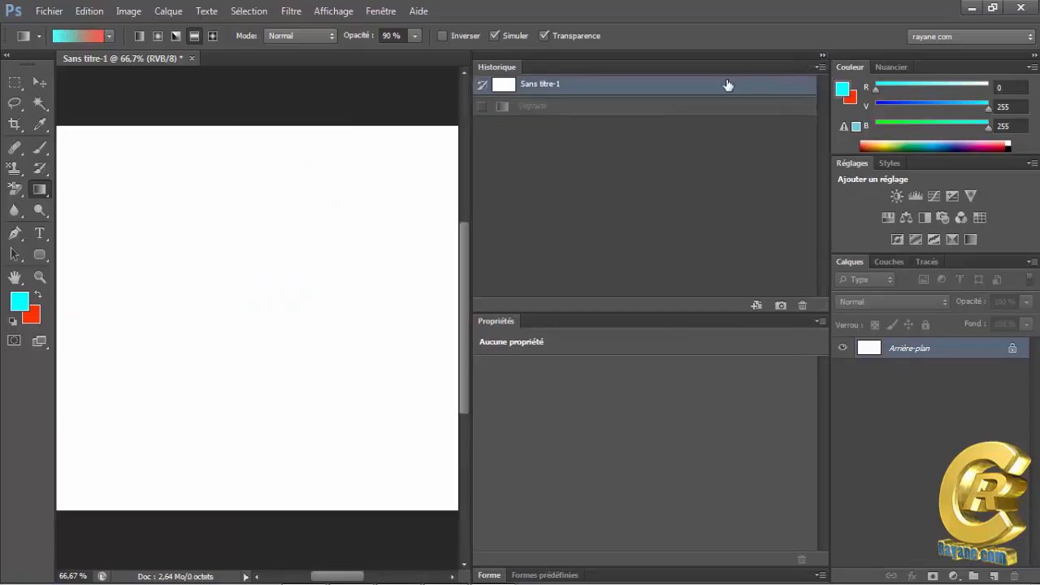
left_click(822, 54)
- Draw a straight reflected gradient downward from the canvas's upper part to just below its centre, and restore the white canvas
left_click_drag(409, 215, 409, 345)
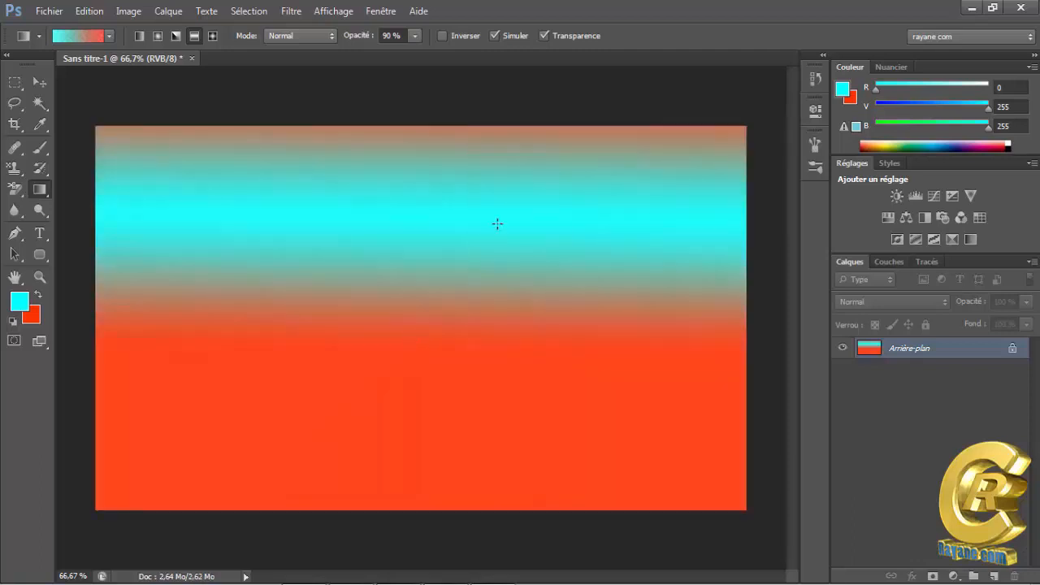
left_click(816, 78)
left_click(754, 88)
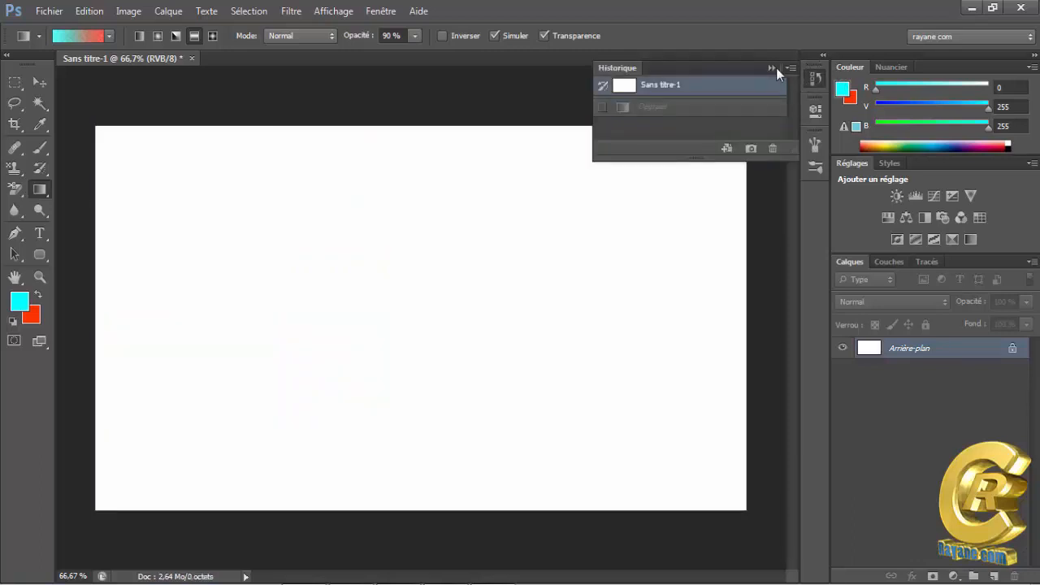
left_click(772, 67)
- Draw a reflected gradient downward from just below mid-canvas to form a horizontal cyan band between orange-red areas
left_click_drag(422, 307, 422, 404)
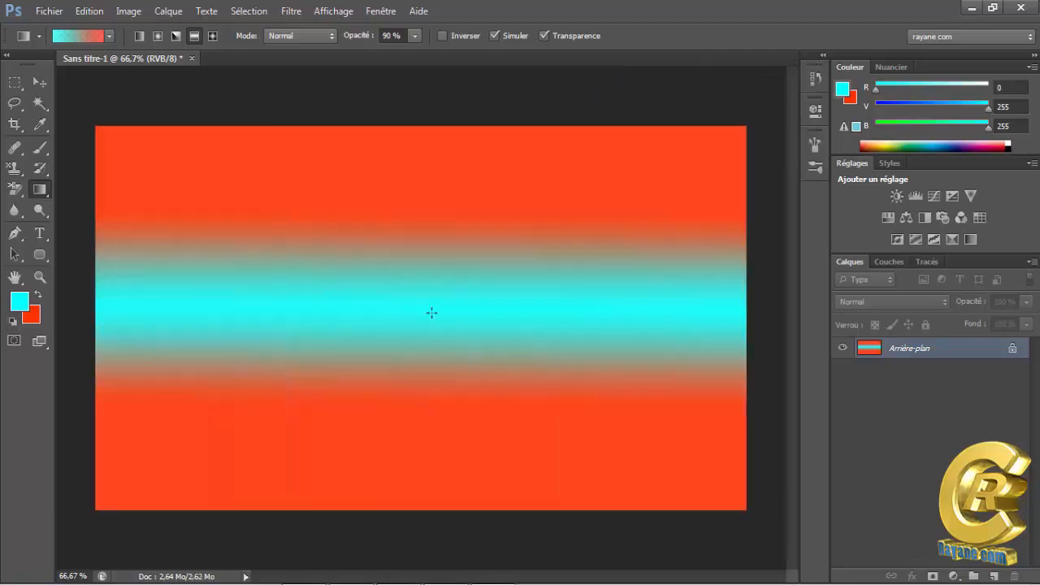
- Revert the document to its original white state
left_click(816, 81)
left_click(712, 86)
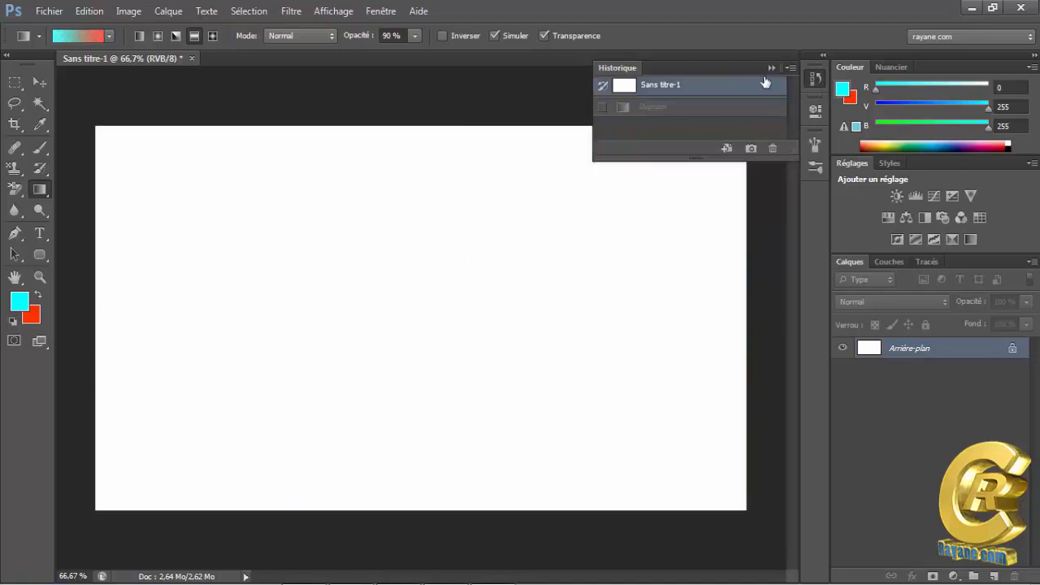
left_click(771, 67)
- Draw a reflected gradient diagonally down toward the right in the canvas's left half, and restore the white canvas
left_click_drag(294, 247, 418, 336)
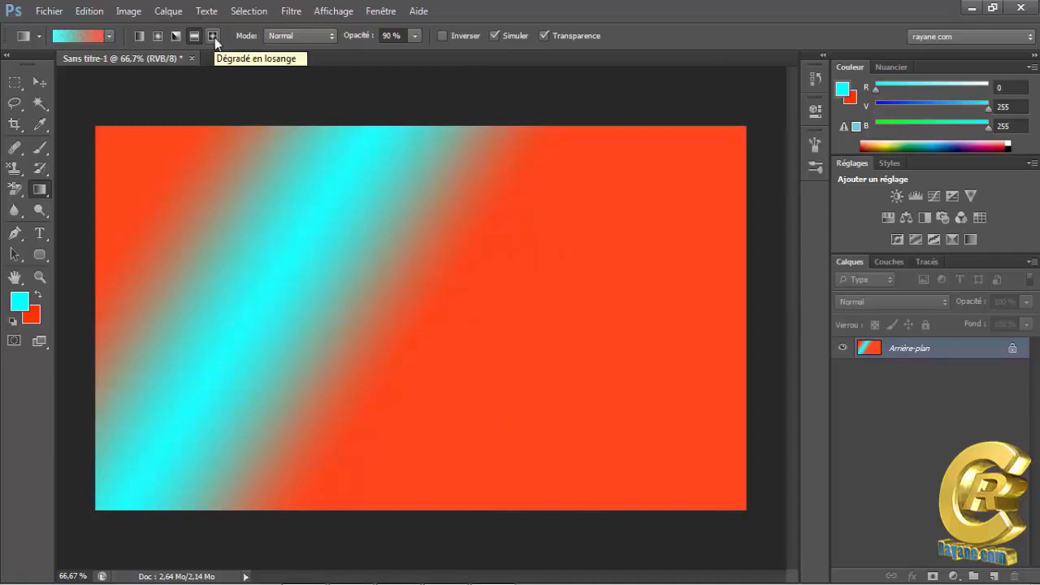
left_click(817, 79)
left_click(731, 86)
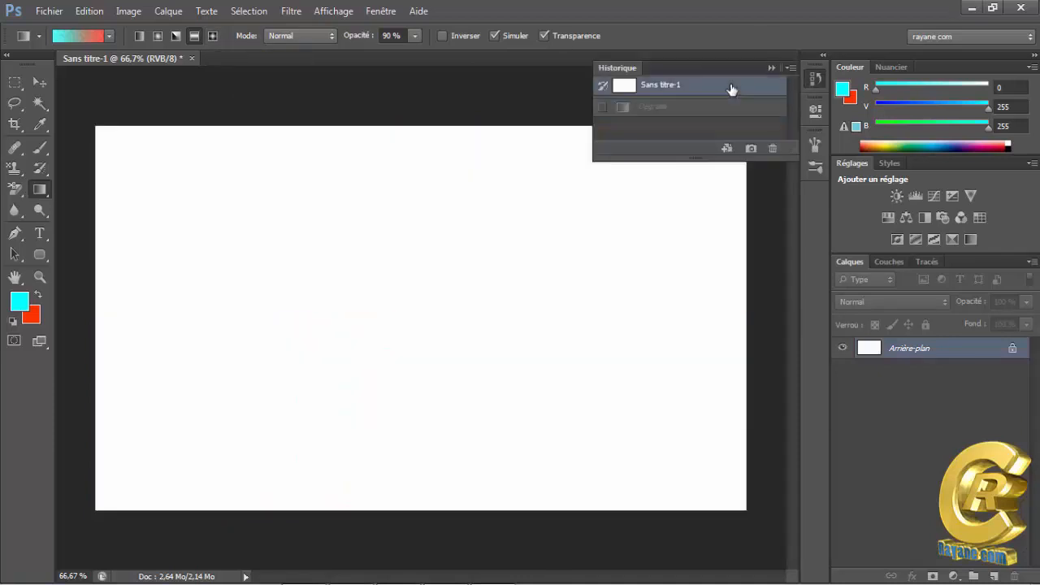
left_click(772, 66)
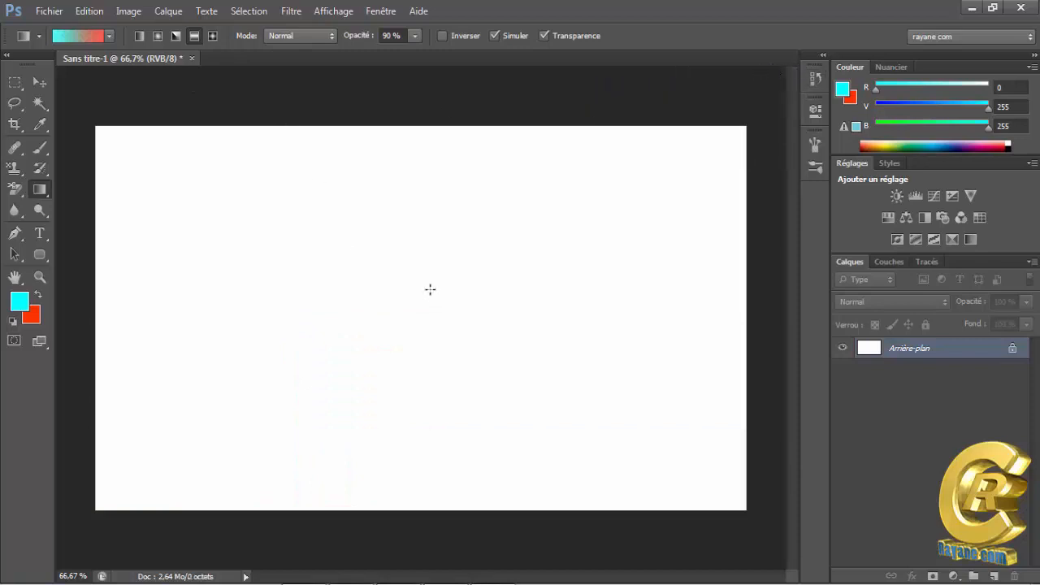
- Choose the diamond gradient type, draw it downward from the canvas's upper centre to just below mid-height, and revert to the blank state
left_click_drag(443, 181, 438, 316)
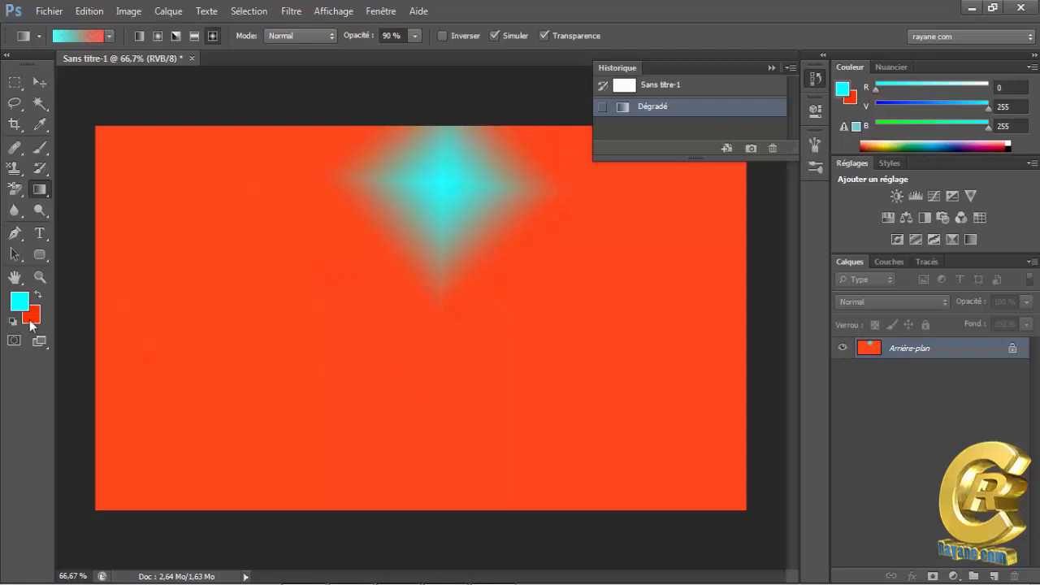
left_click(754, 91)
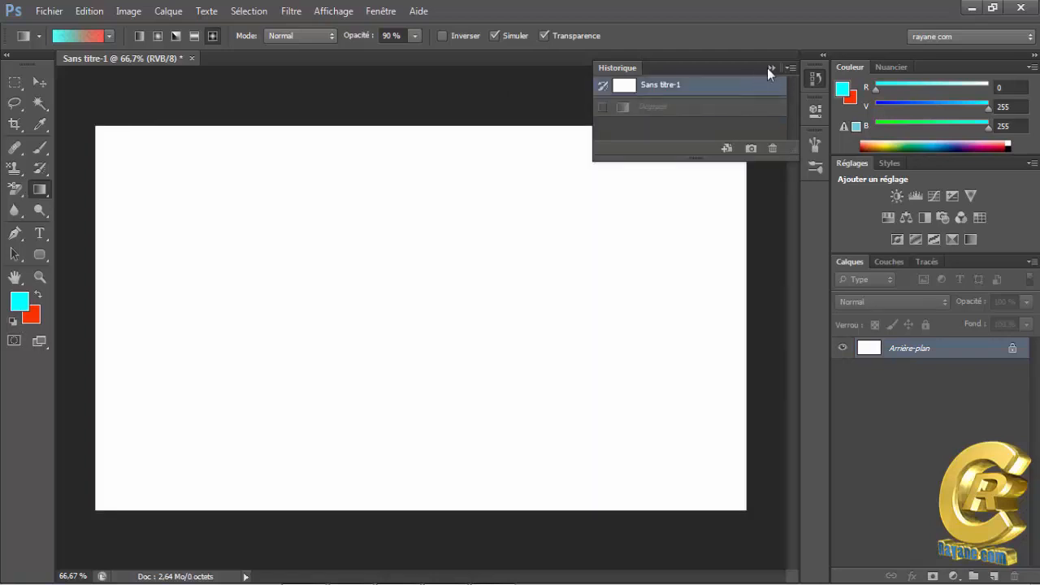
left_click(770, 68)
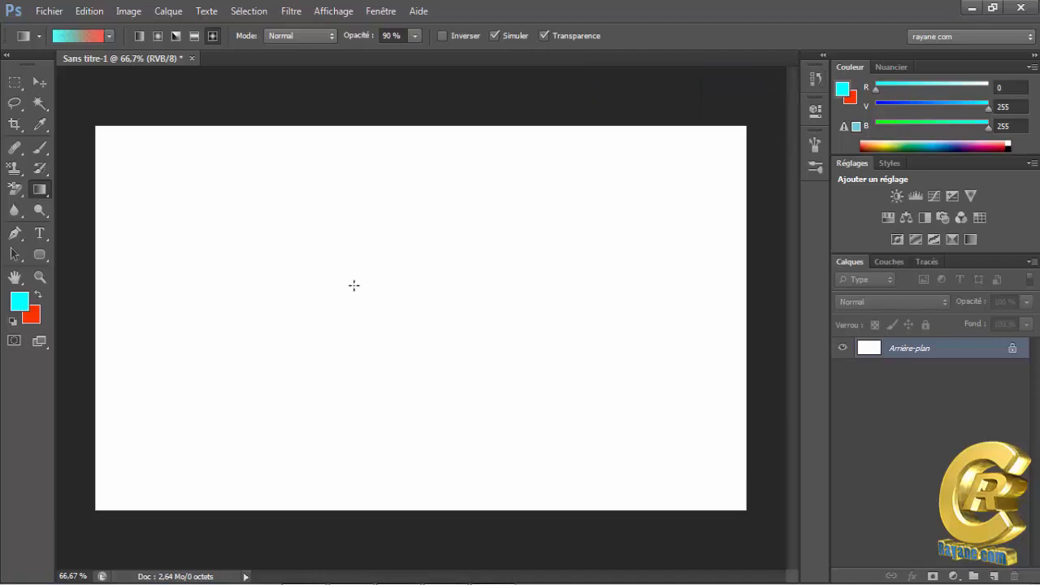
- Draw a diamond gradient from left of the canvas centre diagonally toward the lower right, and revert to the white state
left_click_drag(354, 285, 439, 349)
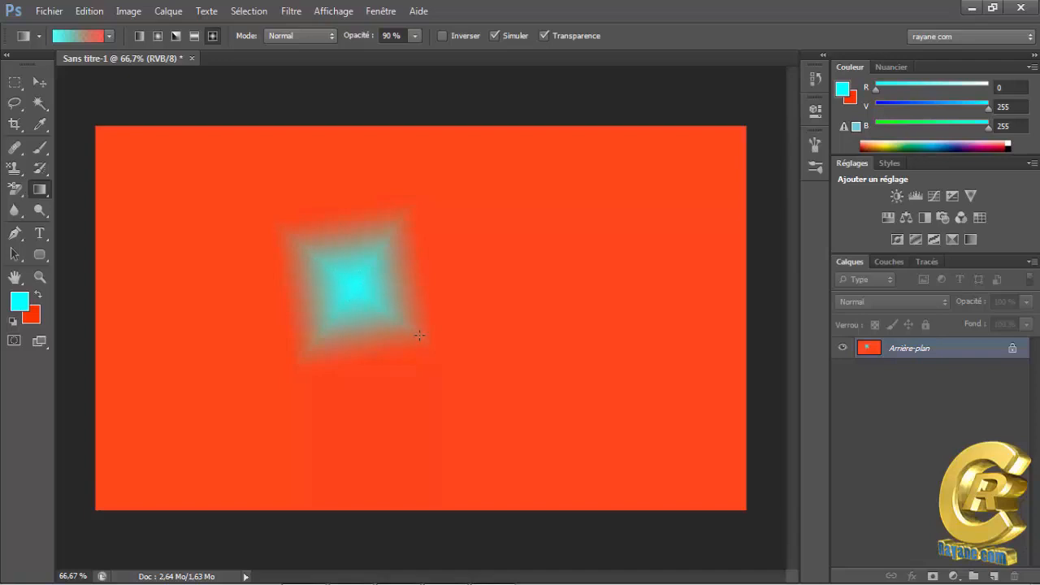
left_click(814, 81)
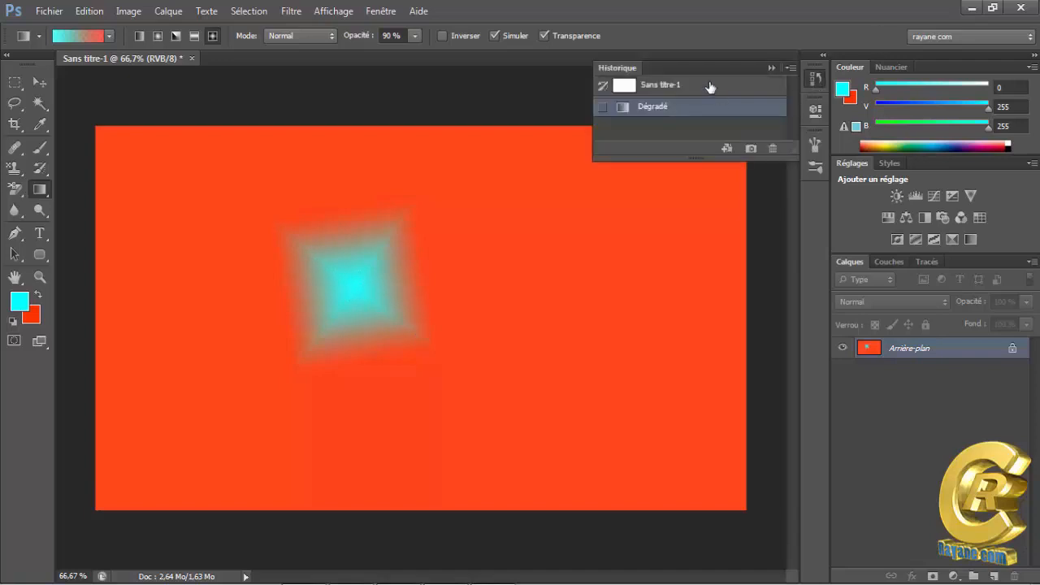
left_click(709, 87)
left_click(771, 69)
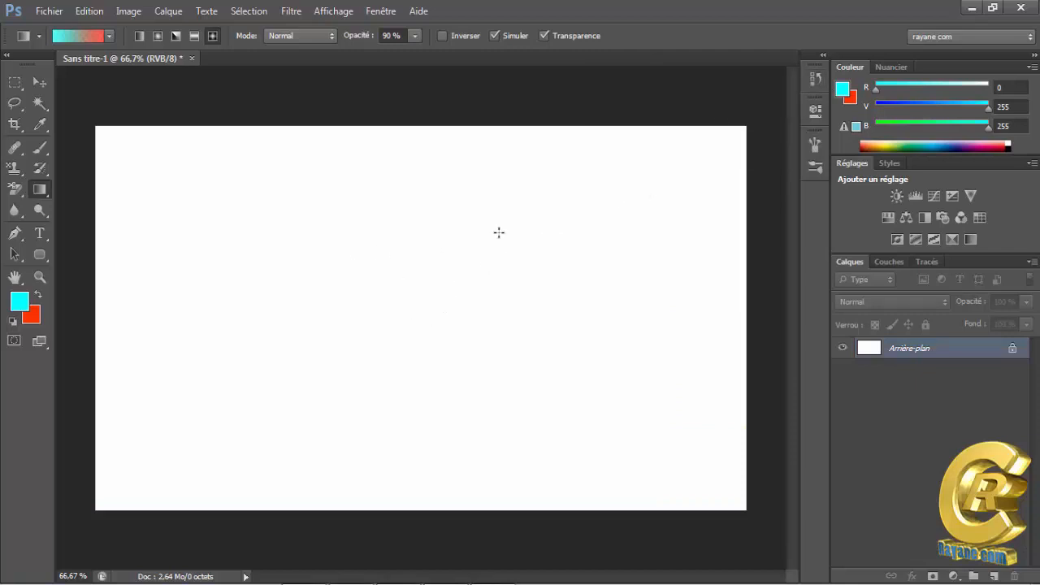
- Draw a diamond gradient from right of the upper centre toward the lower left, and set the gradient opacity to 65%
left_click_drag(494, 233, 395, 317)
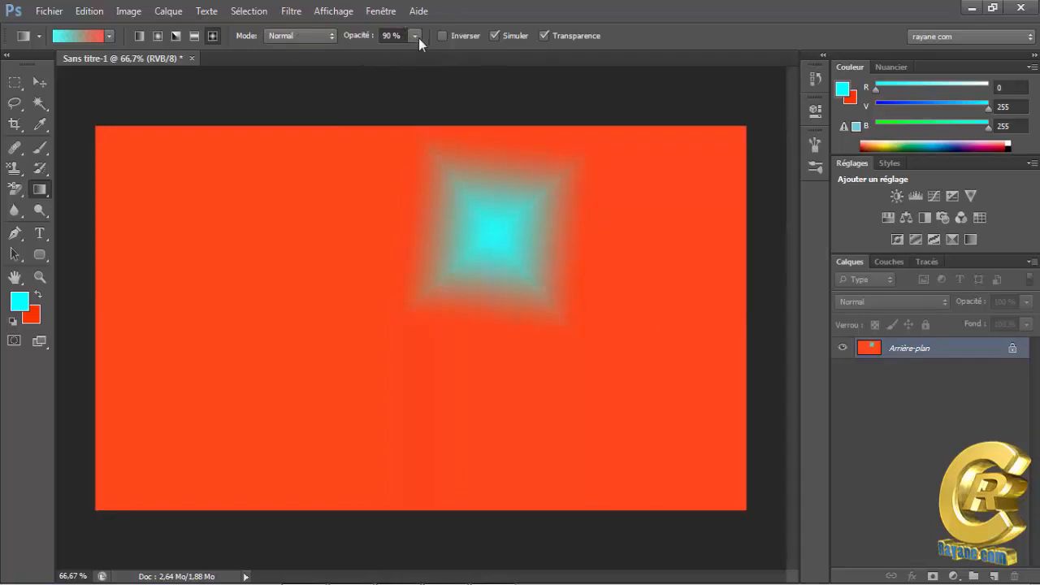
left_click_drag(416, 37, 396, 54)
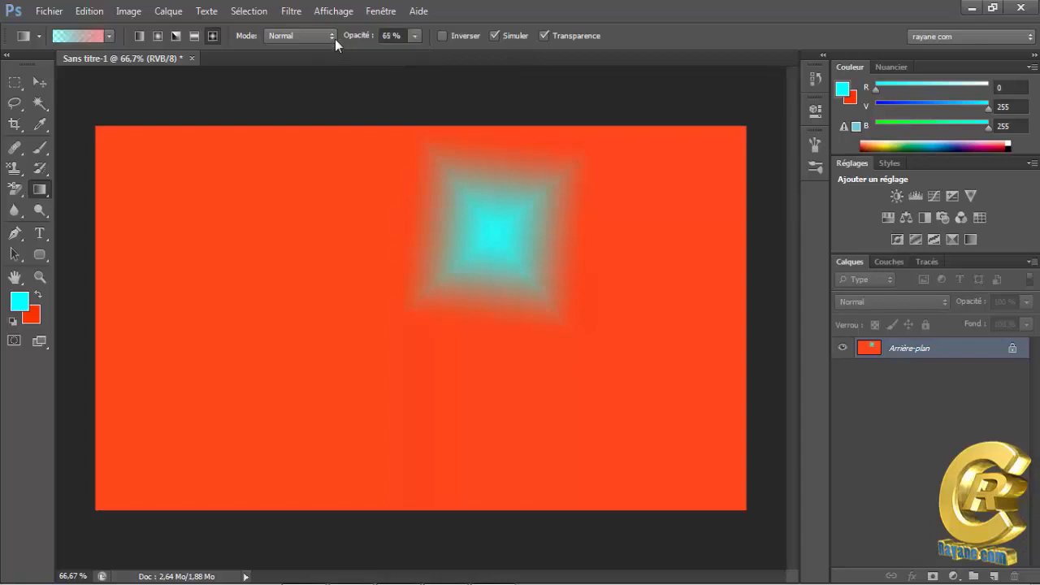
left_click(330, 37)
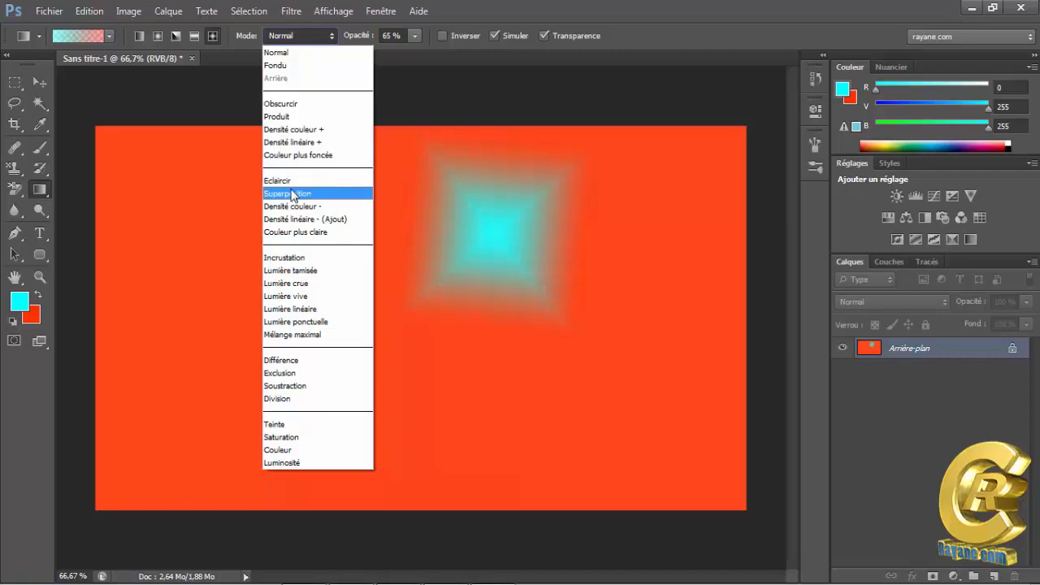
left_click(806, 2)
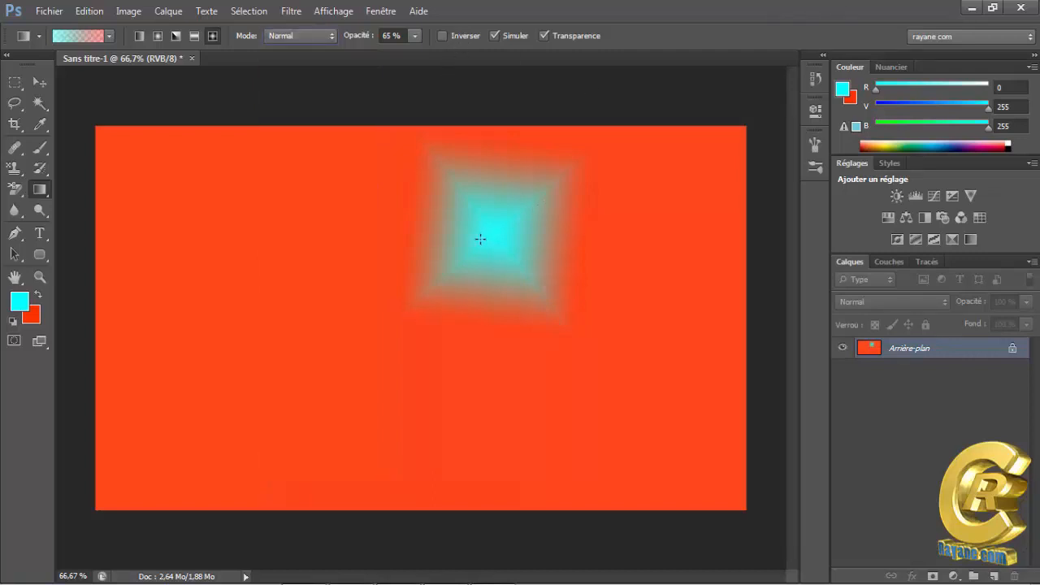
- Restore the white canvas and draw a short diamond gradient at 65% opacity just above the canvas centre
left_click(816, 78)
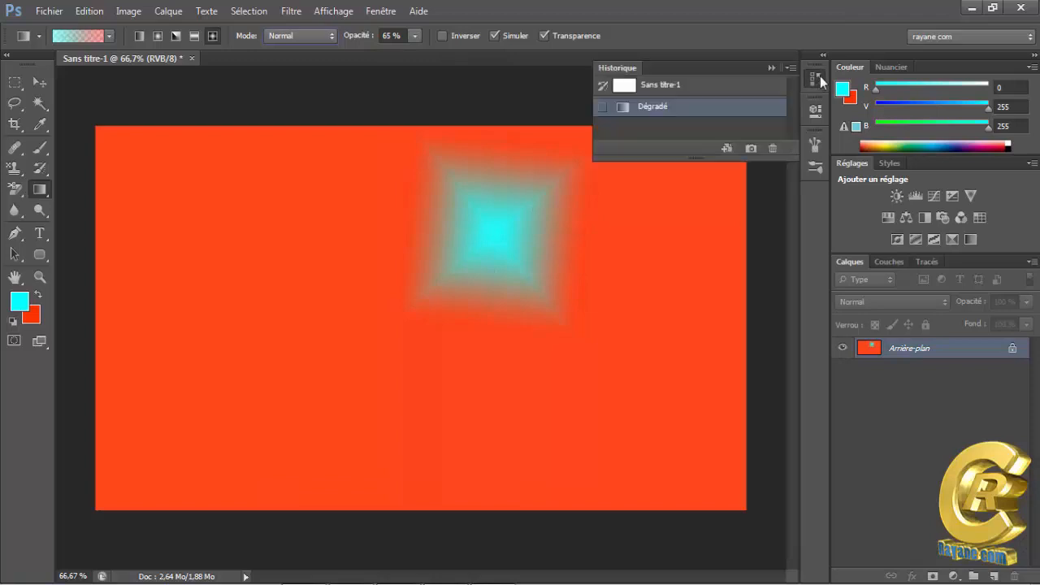
left_click(717, 92)
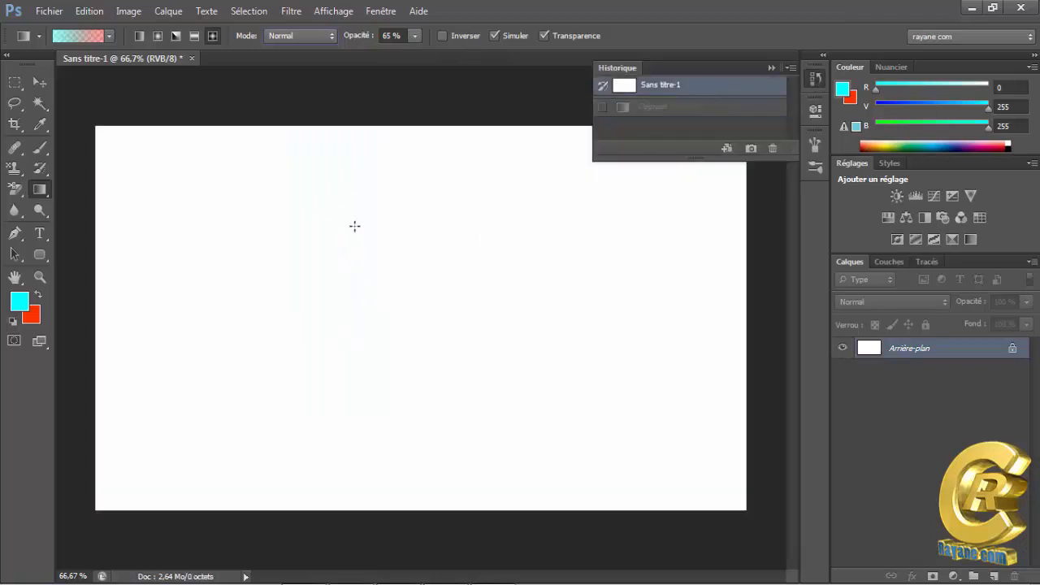
left_click_drag(385, 245, 419, 309)
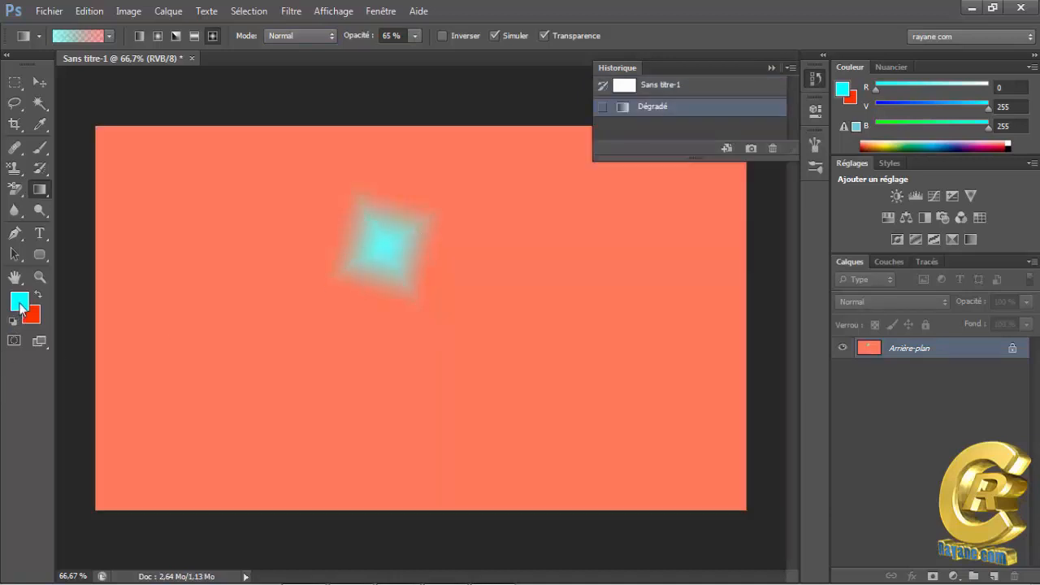
- Enable reversed gradient colours and, on the restored white canvas, draw a diamond gradient with an orange-red centre on cyan
left_click(442, 36)
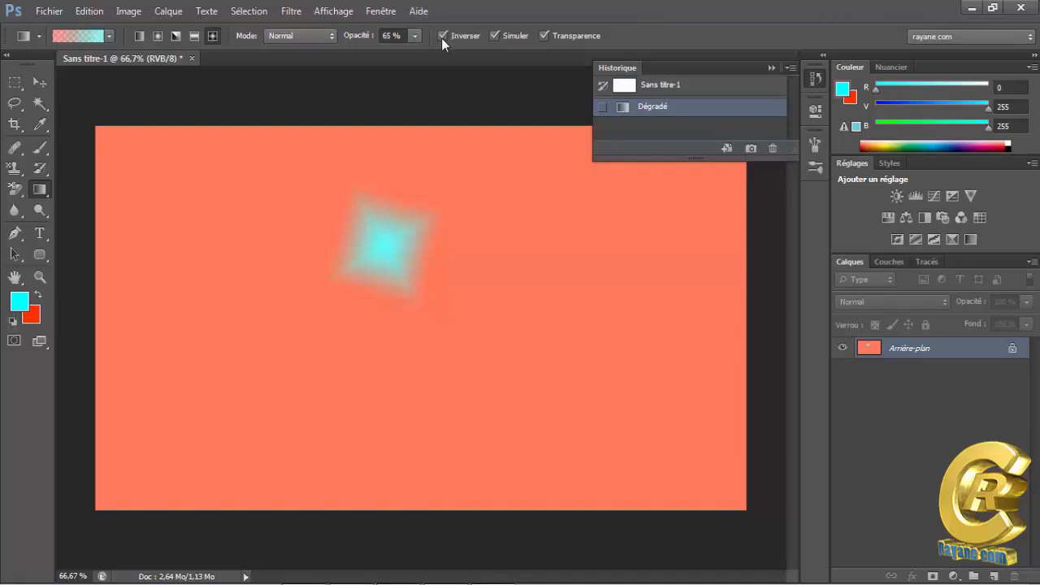
left_click(666, 85)
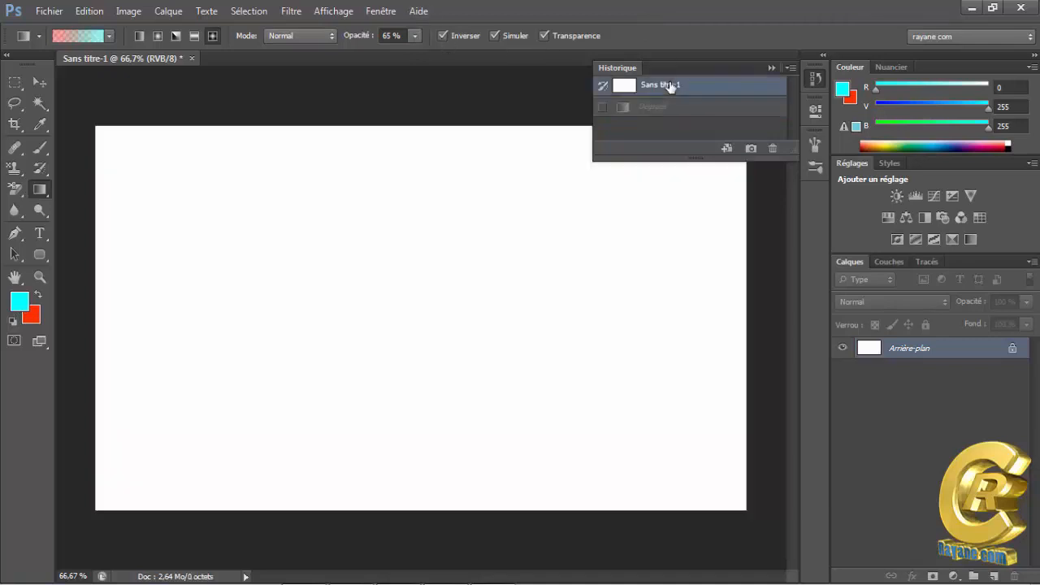
left_click(771, 67)
left_click_drag(374, 260, 445, 337)
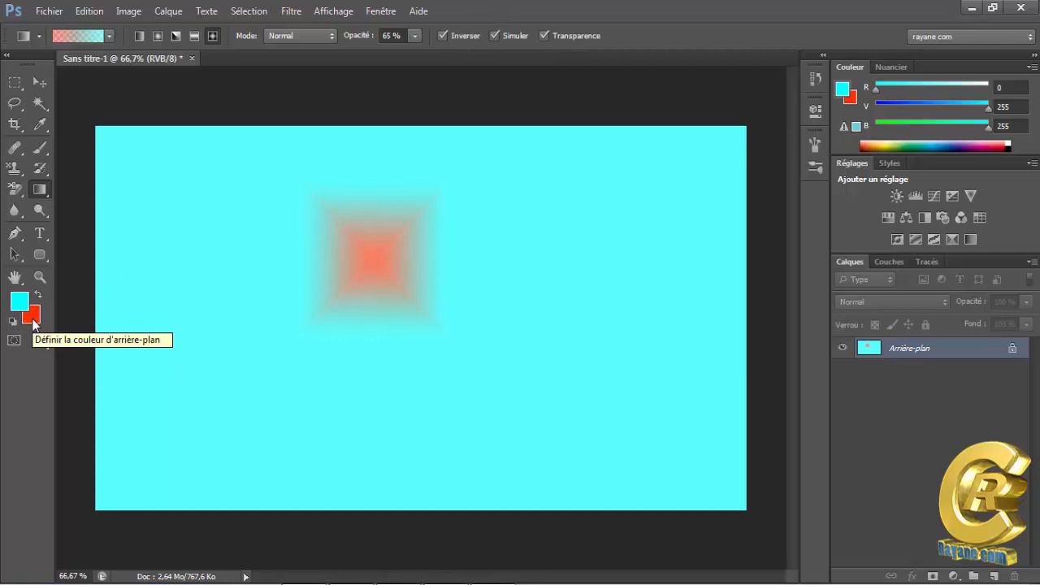
- Turn off gradient reversal and restore the original white canvas
left_click(443, 35)
left_click(815, 79)
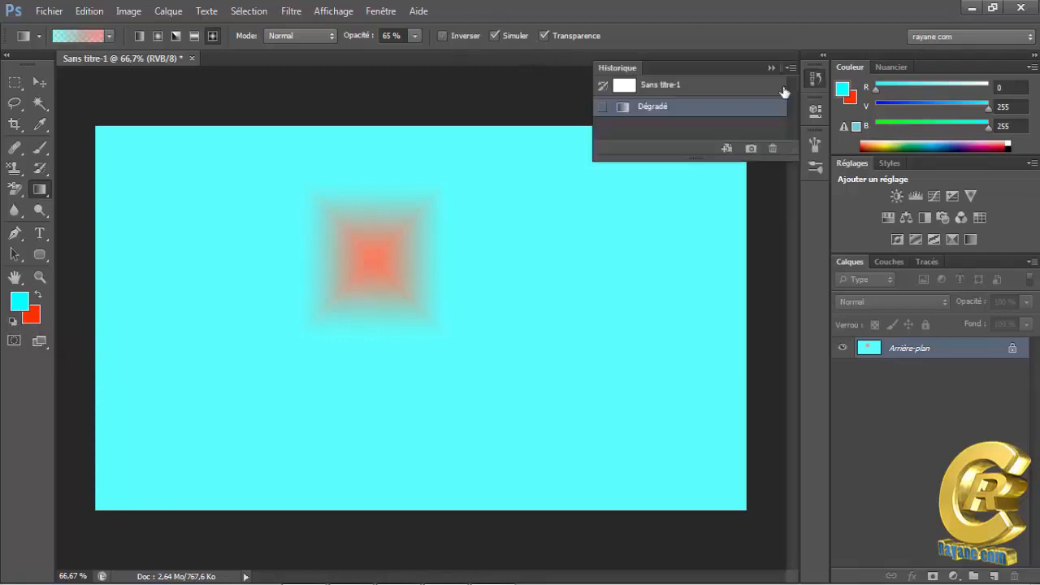
left_click(764, 93)
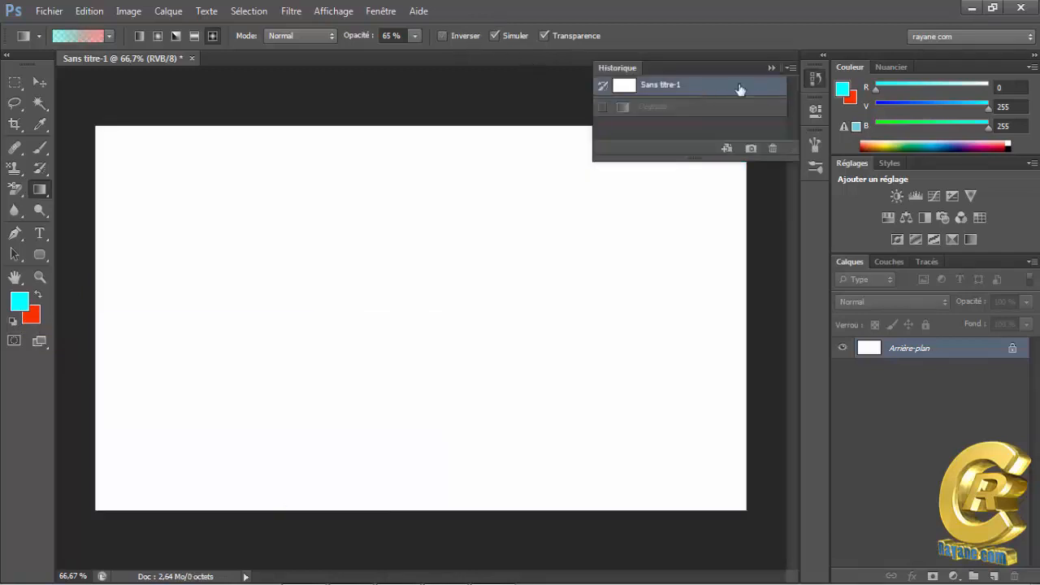
left_click(772, 68)
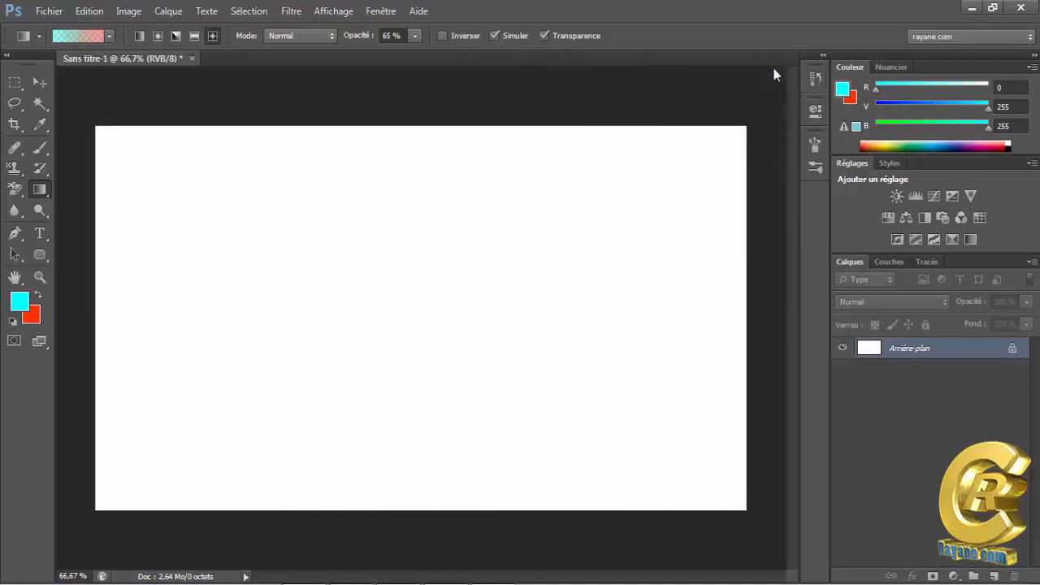
- Draw a wide elliptical selection in the canvas's upper area, right of centre
left_click(14, 93)
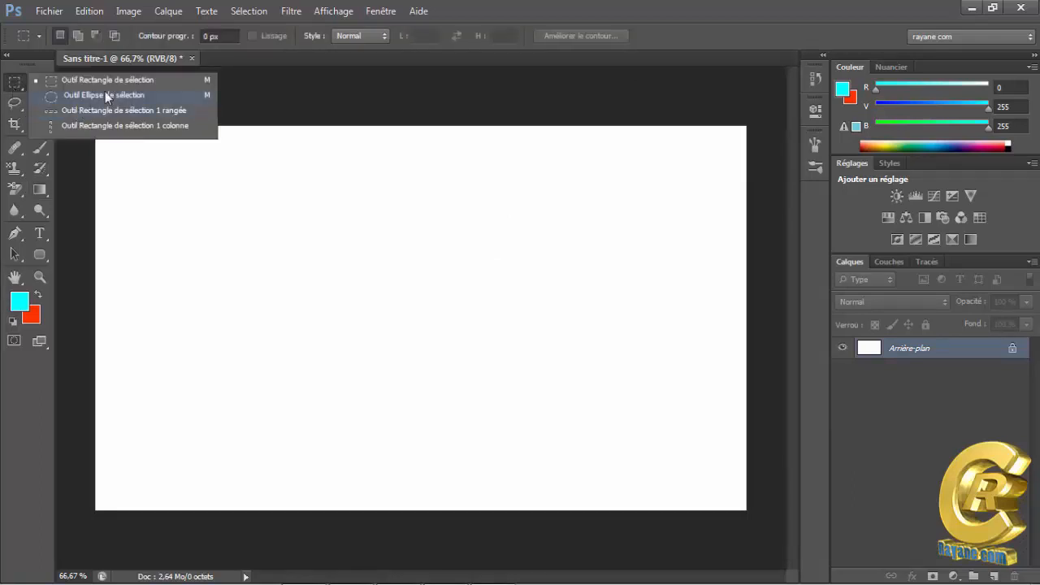
left_click(104, 94)
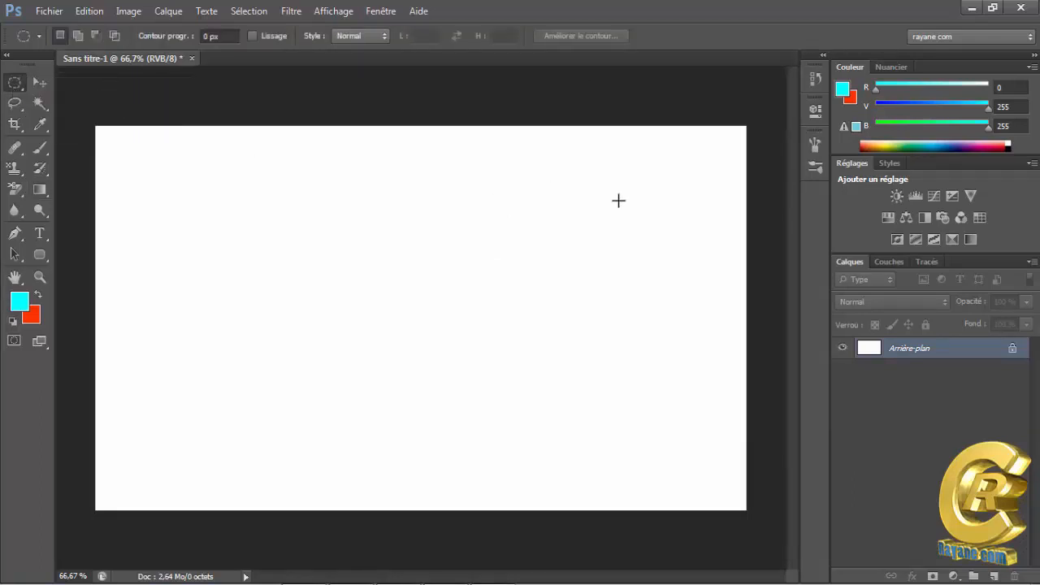
left_click_drag(621, 200, 371, 341)
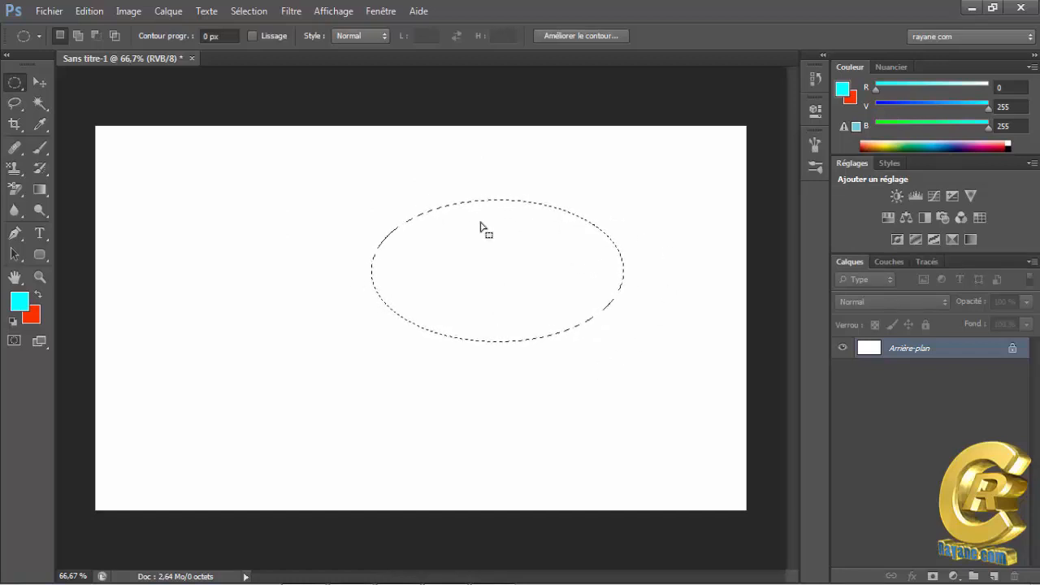
- Fill the elliptical selection with a vertical linear gradient from cyan above to orange-red below, and deselect it
left_click(36, 197)
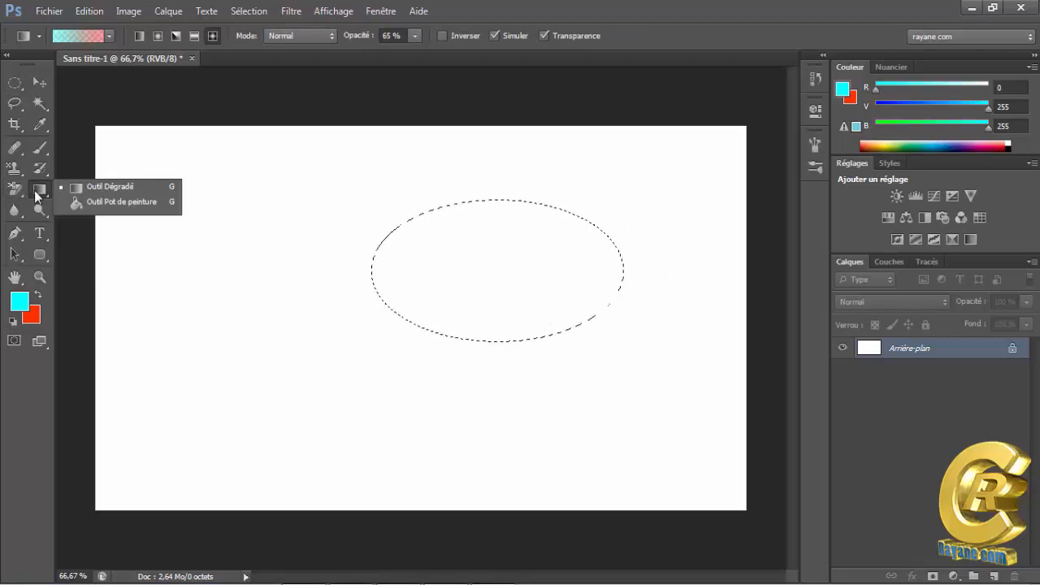
left_click(131, 188)
left_click(138, 37)
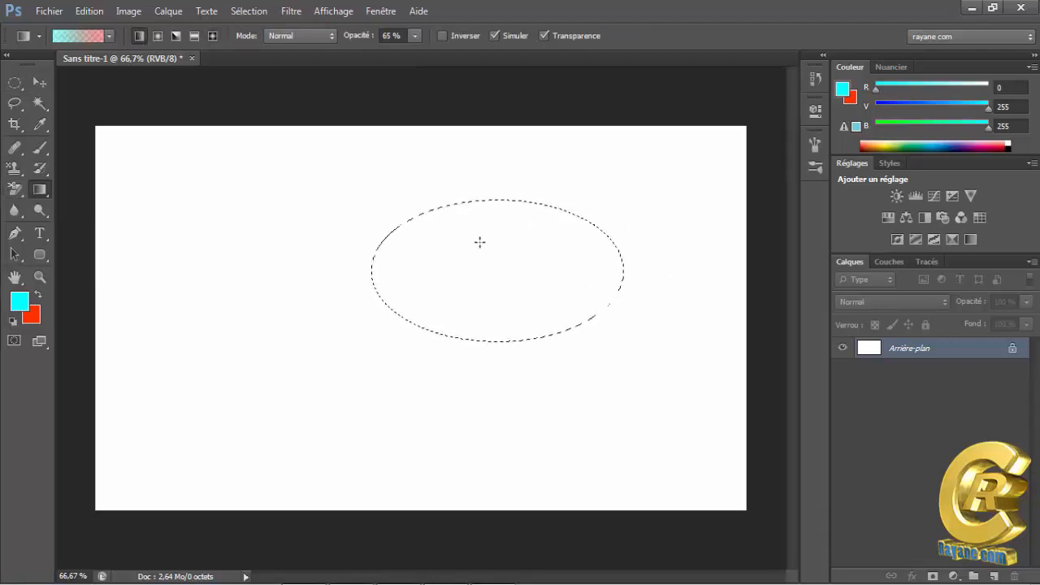
left_click_drag(488, 263, 488, 294)
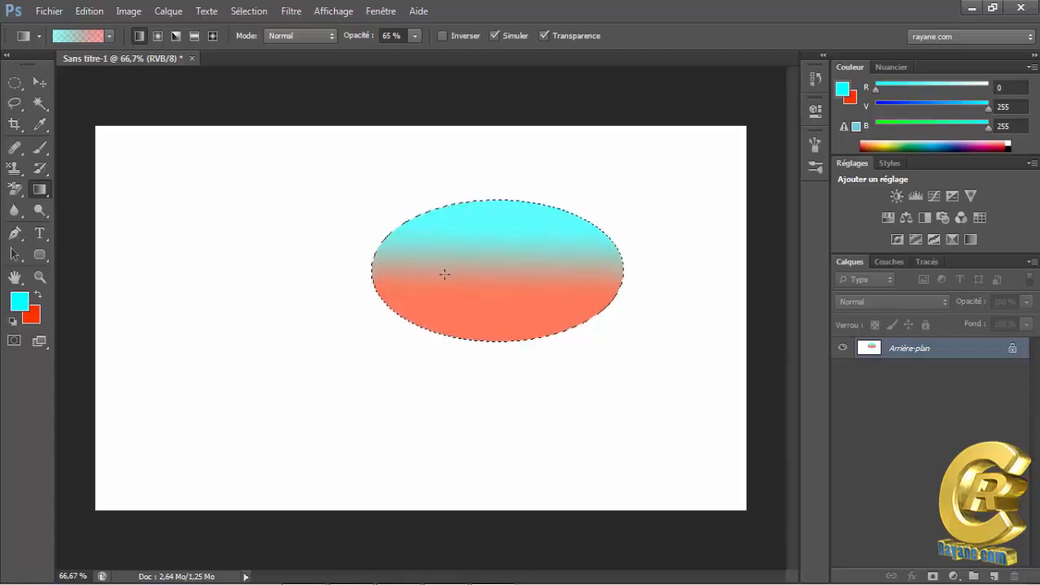
left_click(248, 11)
left_click(271, 44)
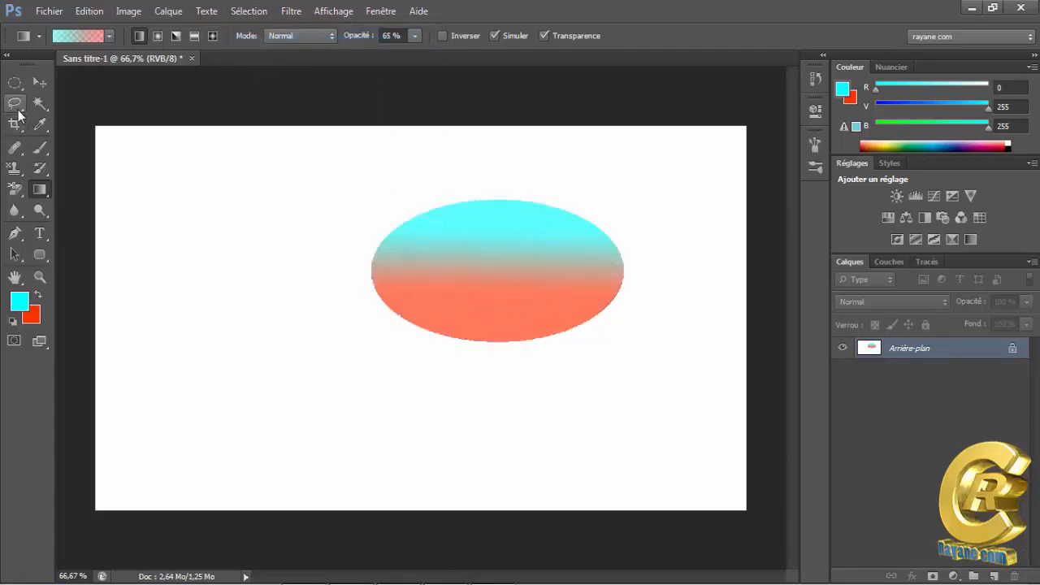
- Draw a tall rectangular selection near the canvas's left edge, beside the gradient-filled ellipse
left_click(16, 104)
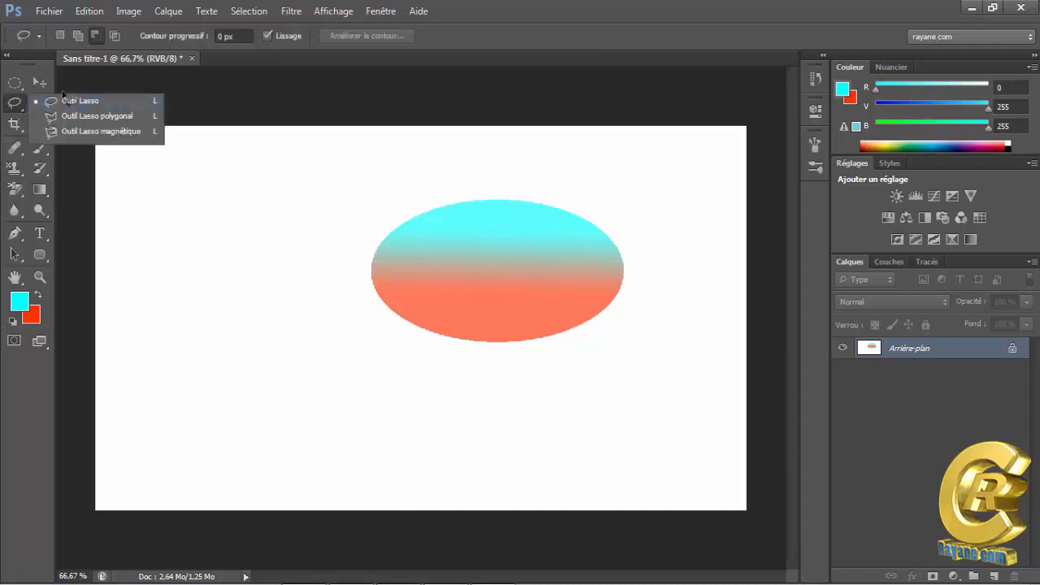
left_click(14, 82)
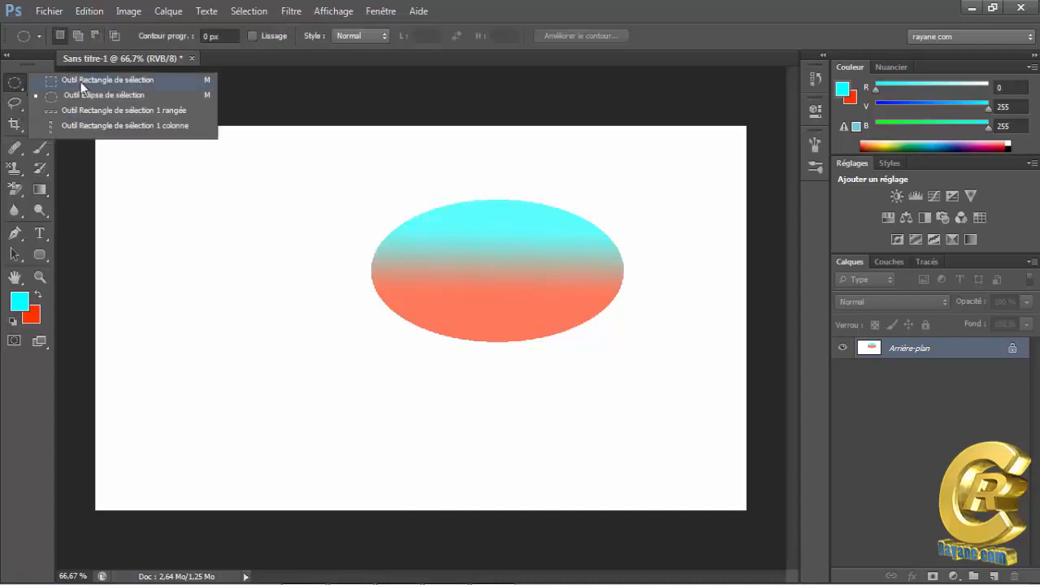
left_click(80, 82)
left_click_drag(262, 179, 120, 390)
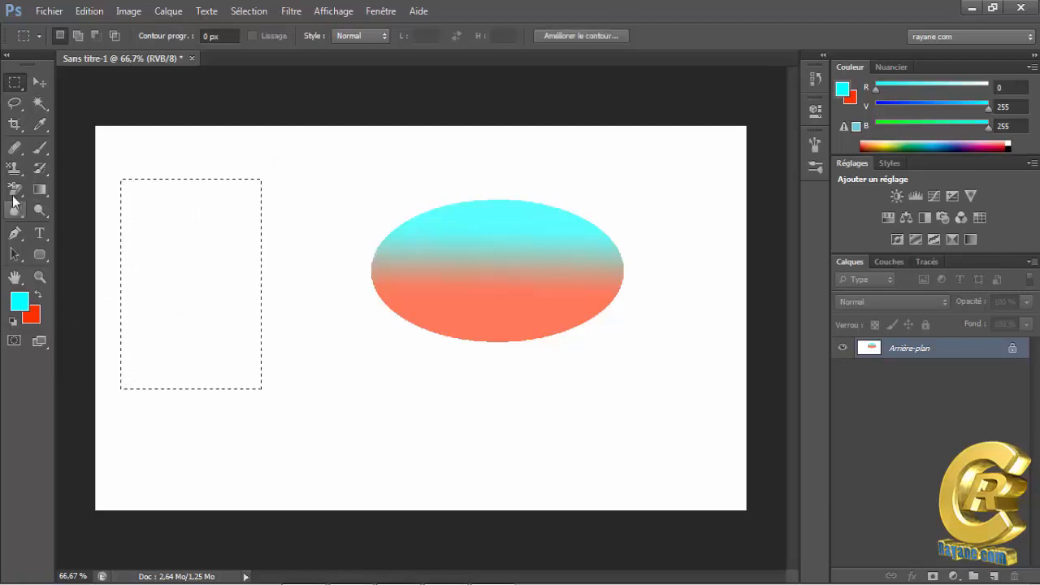
- Fill the rectangular selection with a small diamond gradient from cyan at its centre to orange-red outside, and deselect it
left_click(39, 190)
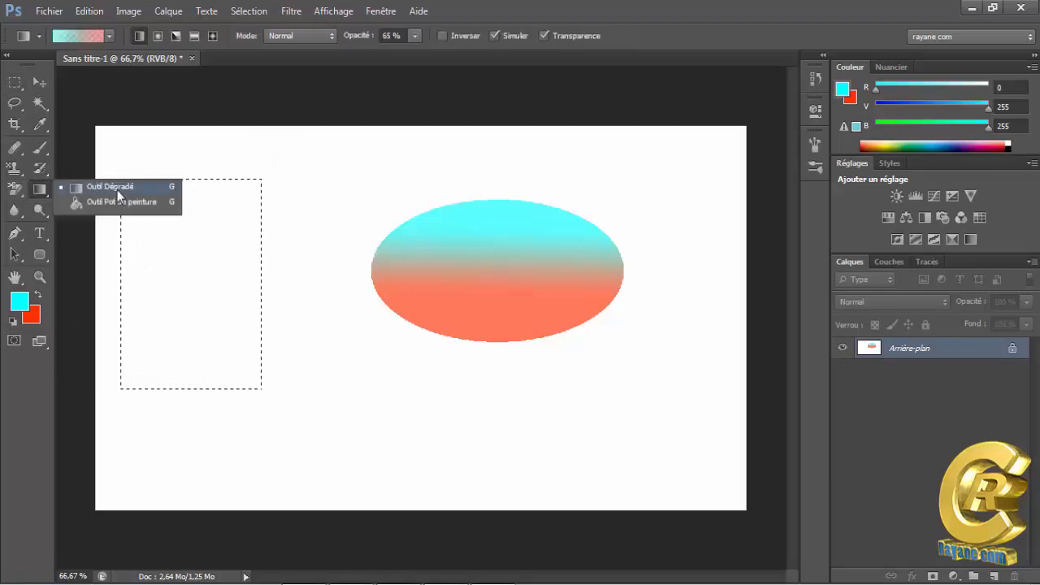
left_click(117, 189)
left_click(212, 36)
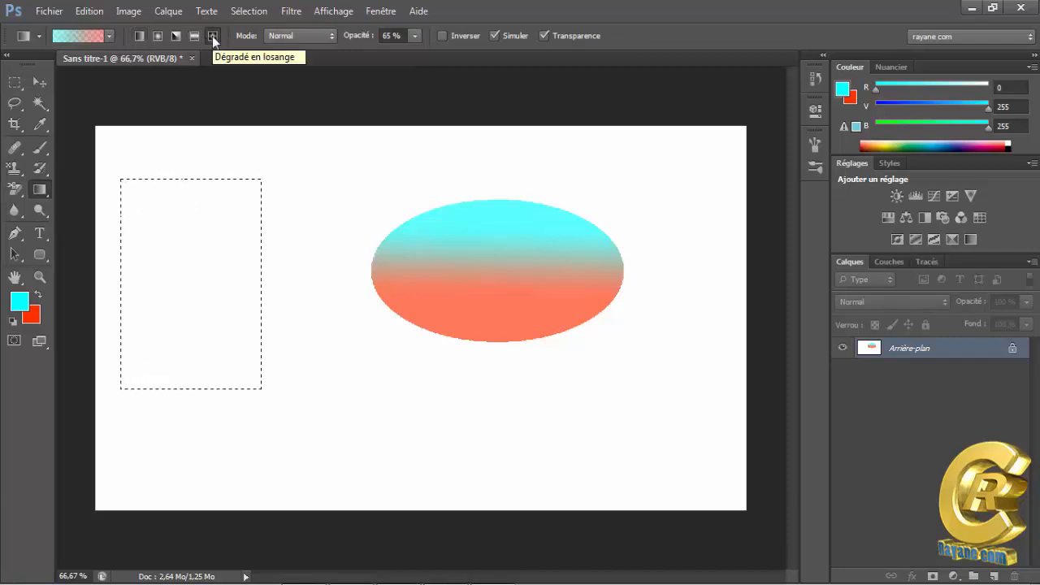
left_click_drag(176, 264, 197, 310)
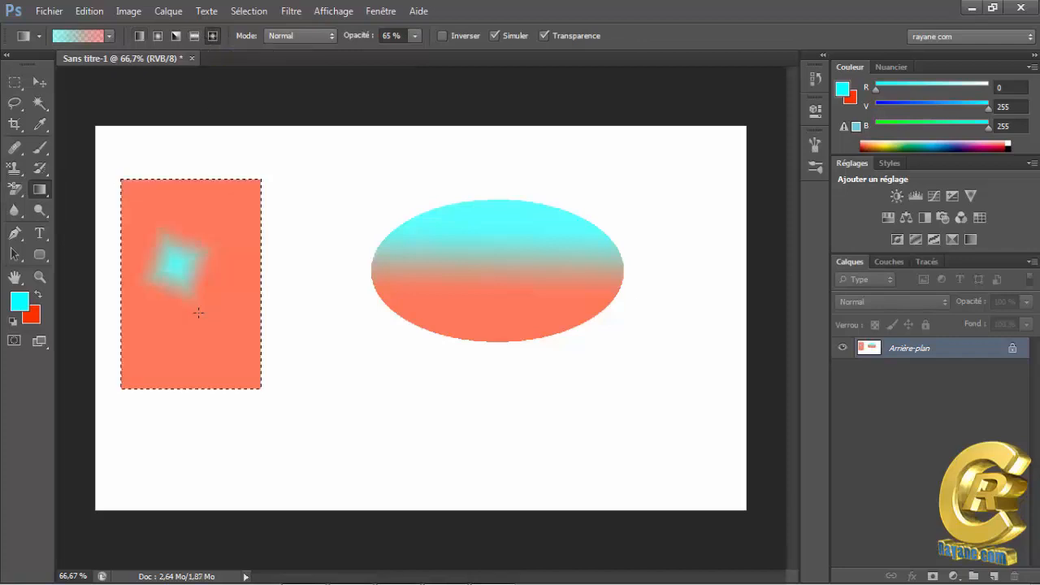
left_click(248, 11)
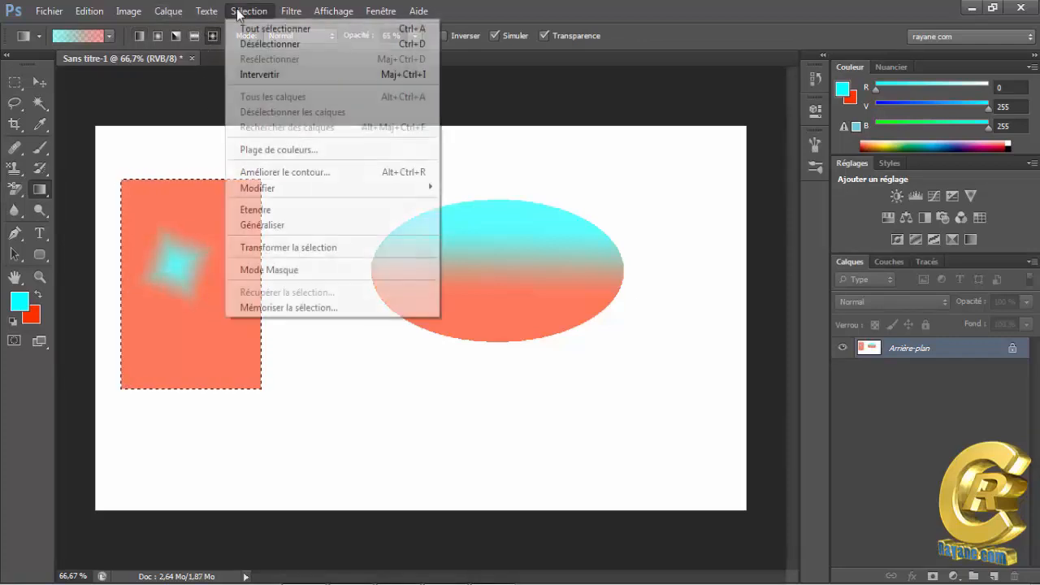
left_click(259, 44)
- Apply the red-to-green preset as a diamond gradient over the whole canvas, centred near its upper-right corner
left_click(108, 37)
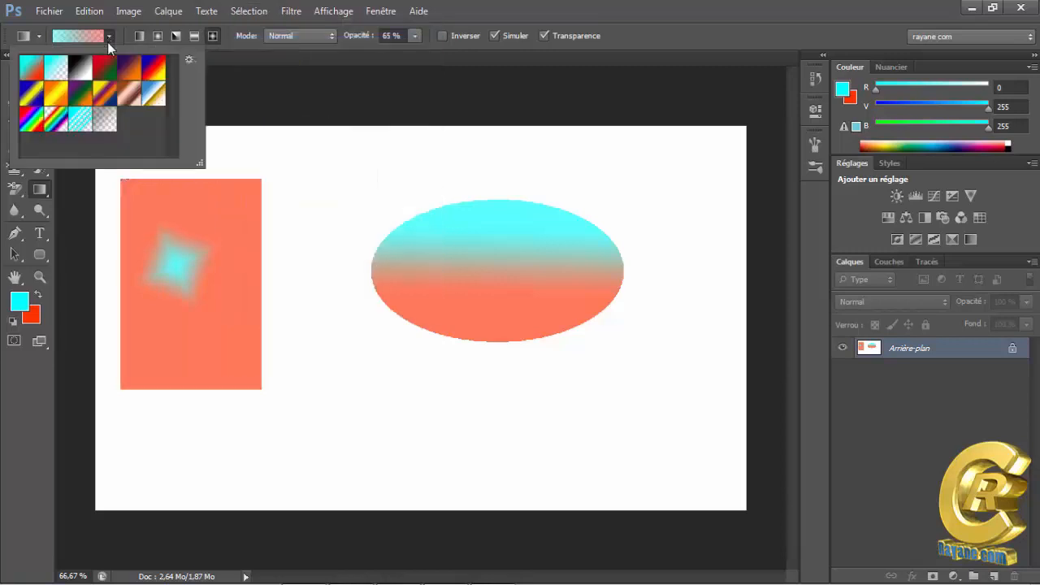
left_click(109, 37)
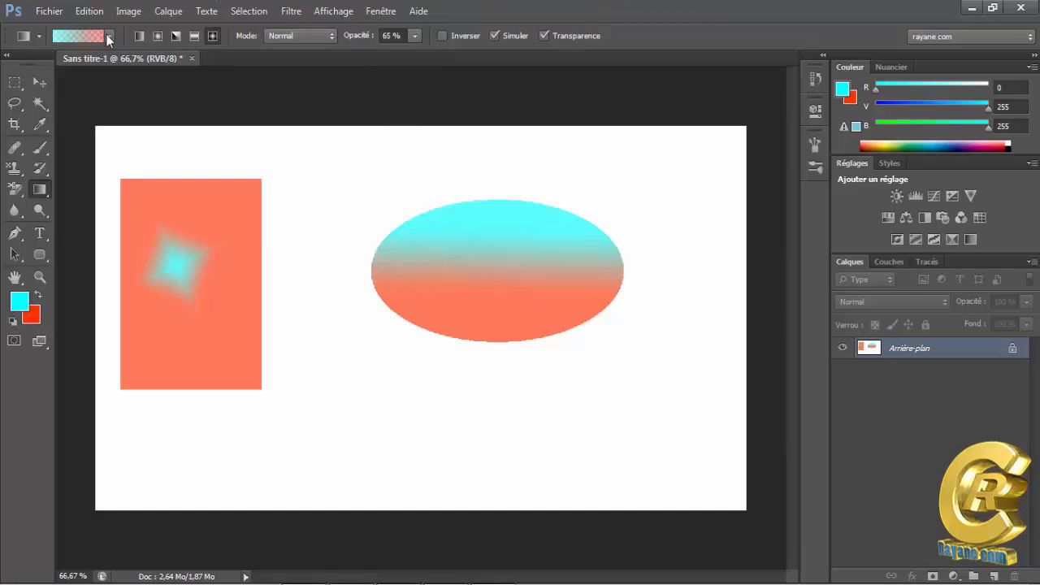
left_click(109, 37)
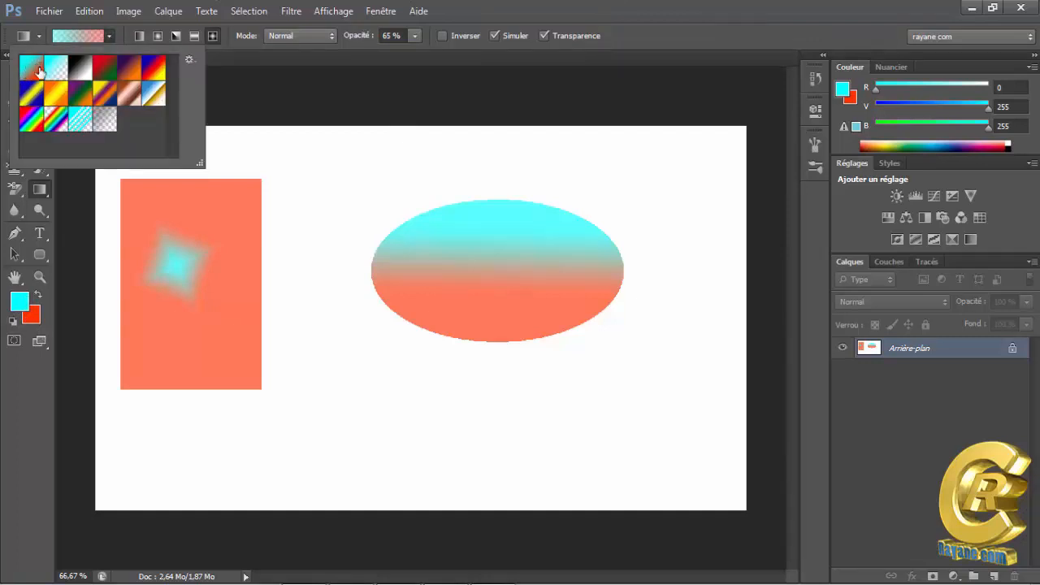
left_click(106, 71)
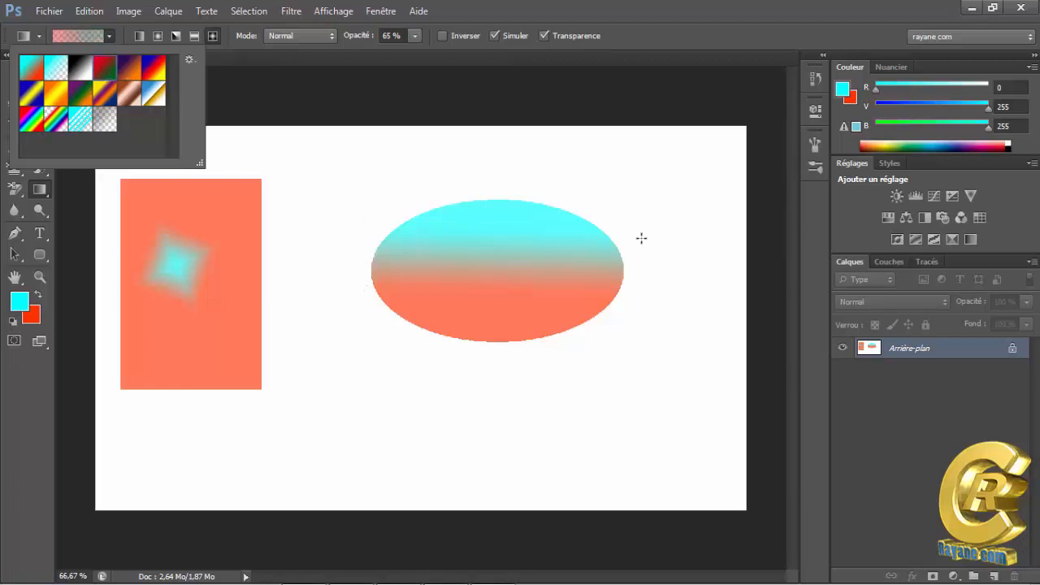
left_click_drag(682, 181, 688, 338)
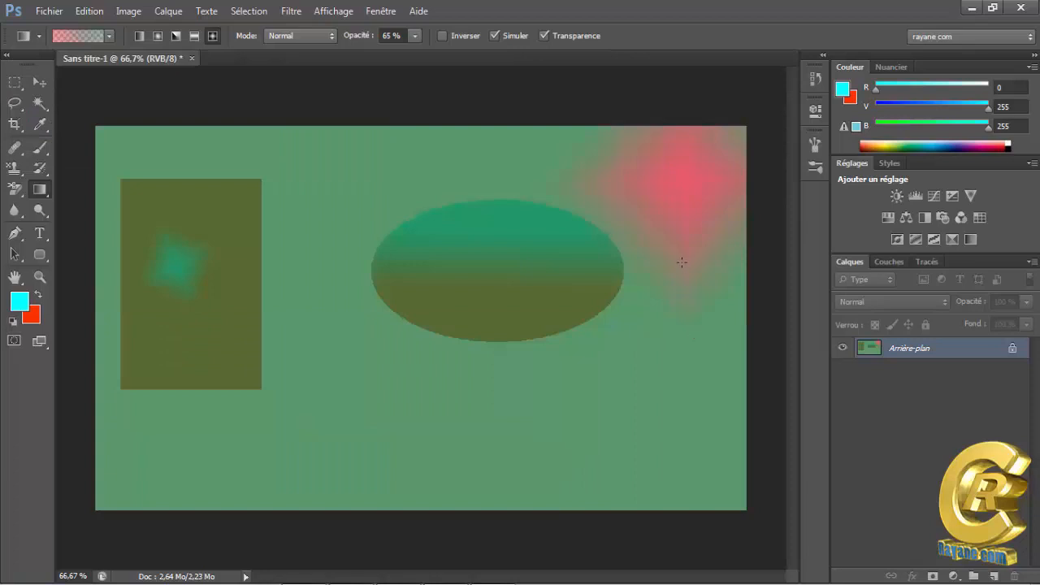
- Restore the original white canvas and fill it with a small red-to-green diamond gradient centred in the upper middle
left_click(815, 79)
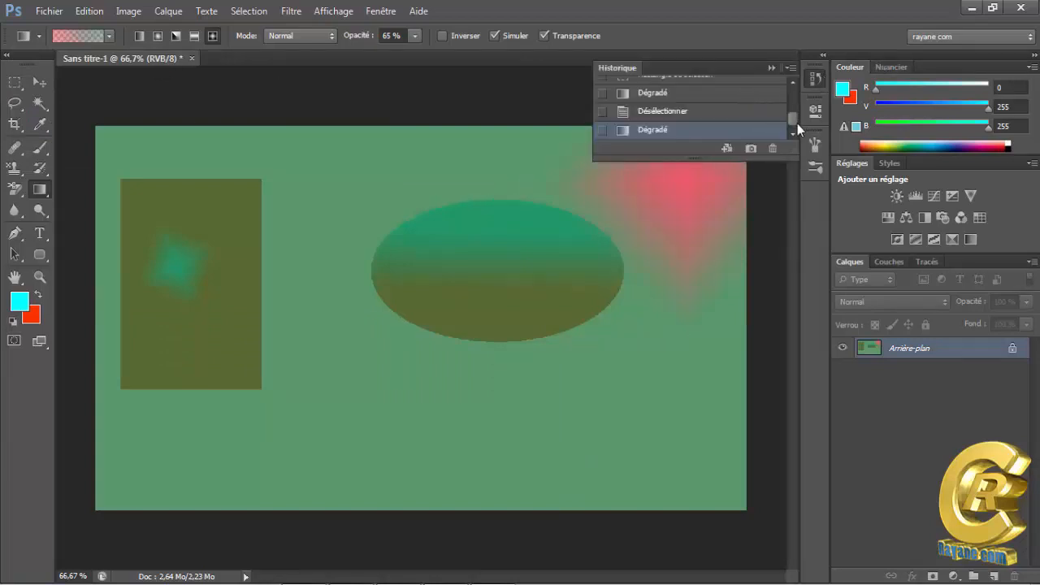
left_click_drag(794, 121, 785, 97)
left_click(715, 85)
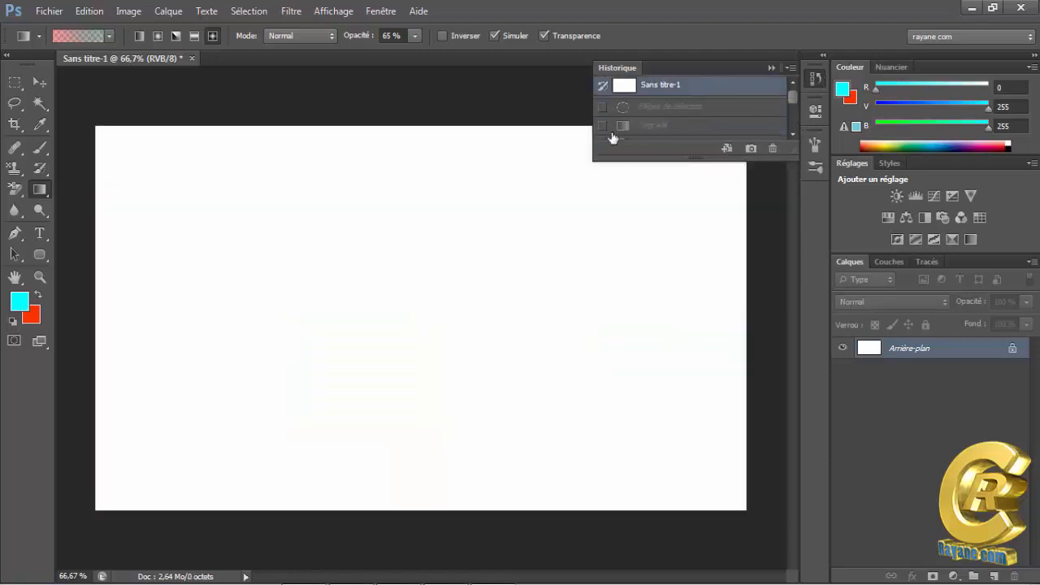
left_click(769, 68)
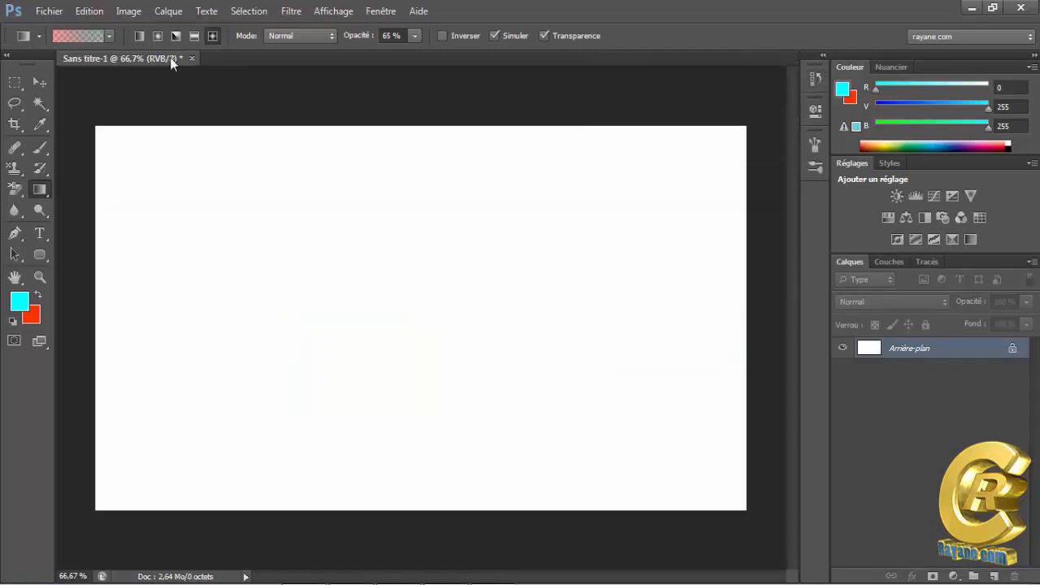
left_click(107, 37)
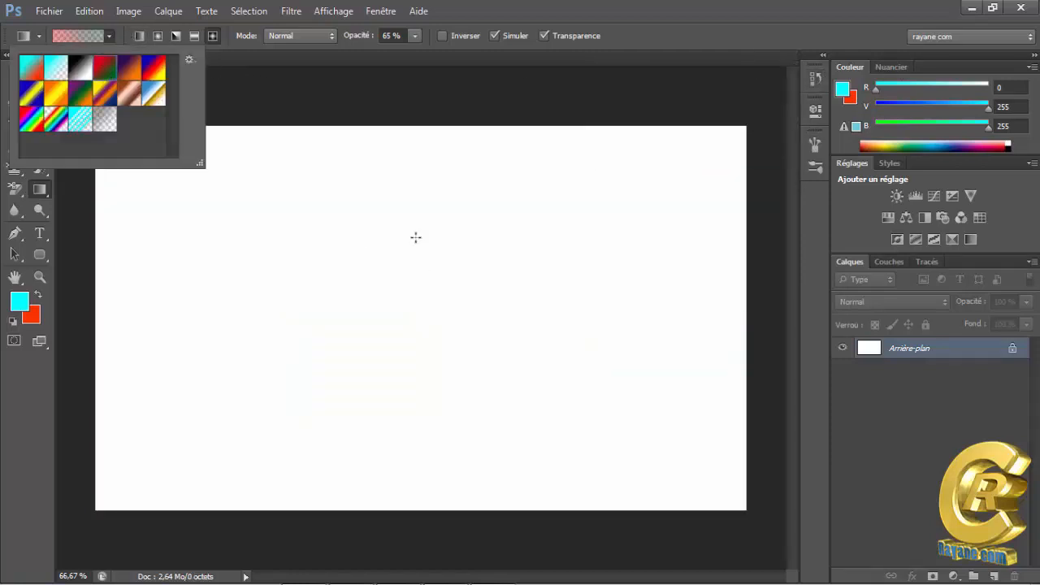
left_click_drag(408, 205, 425, 283)
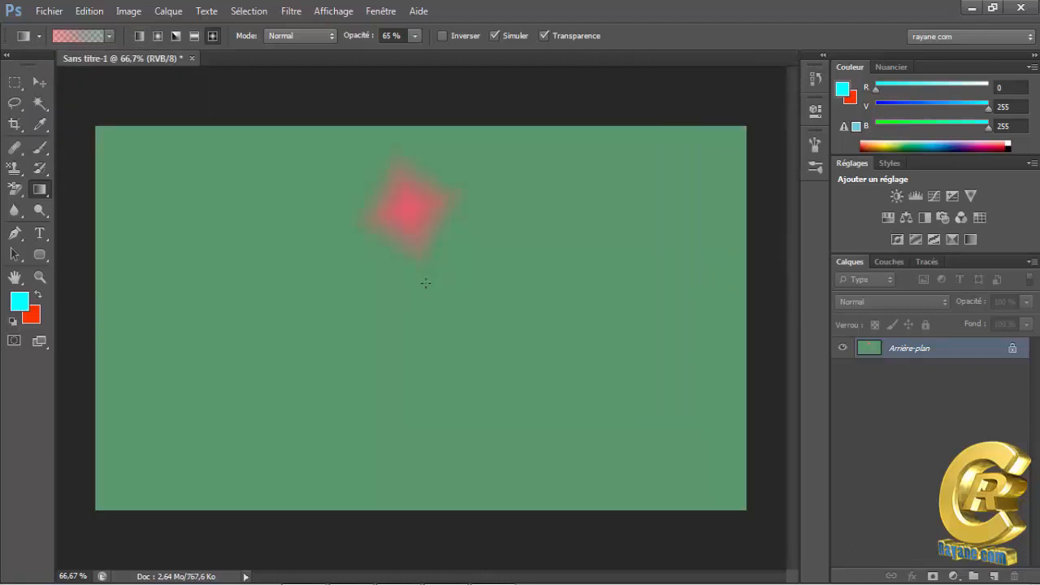
- Restore the white canvas and fill it with a diamond gradient in the yellow, violet, orange and blue preset, centred in its upper-left area
left_click(108, 35)
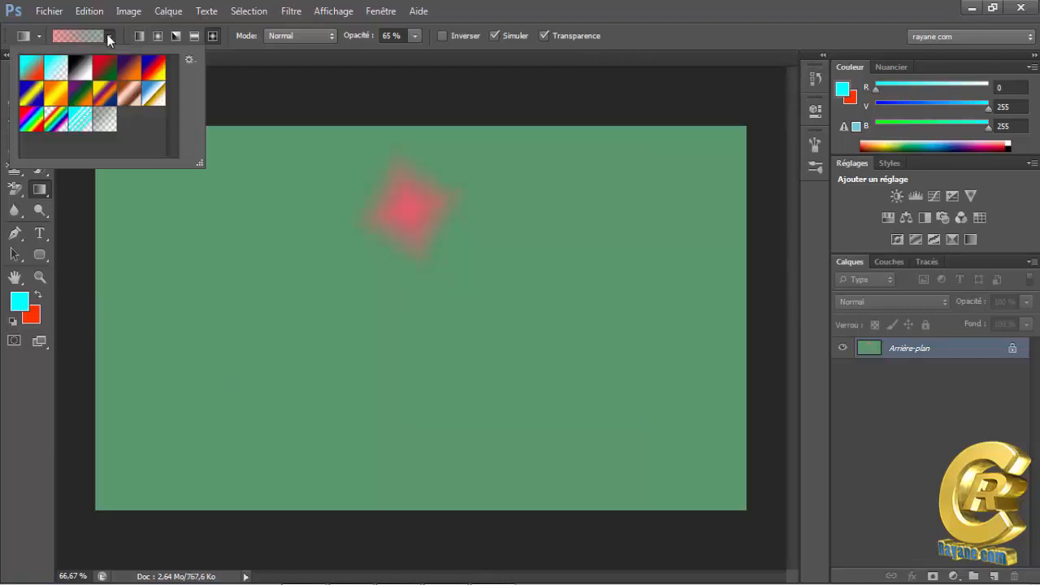
left_click(104, 97)
left_click(815, 79)
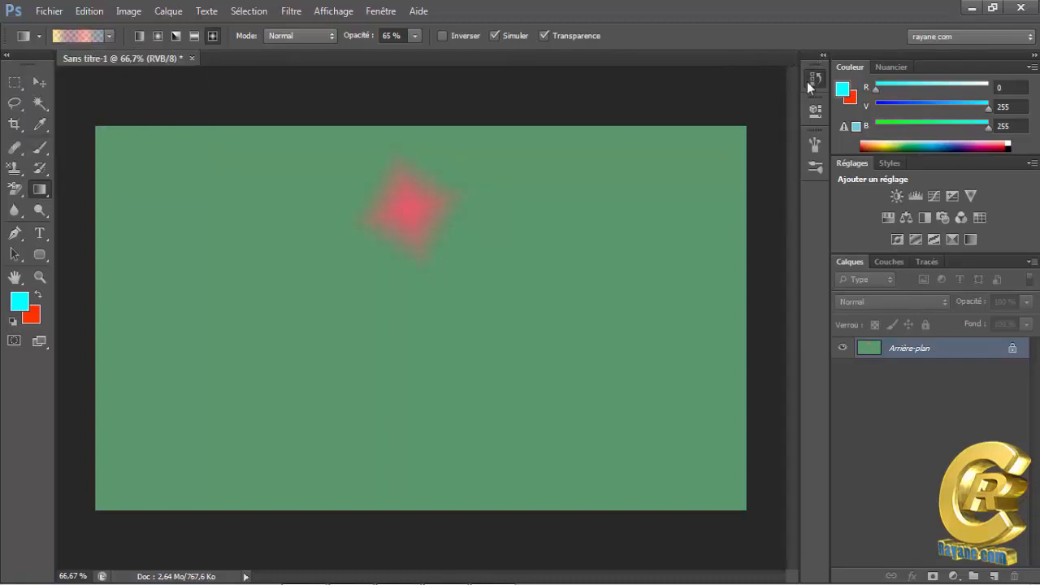
left_click(815, 79)
left_click(723, 87)
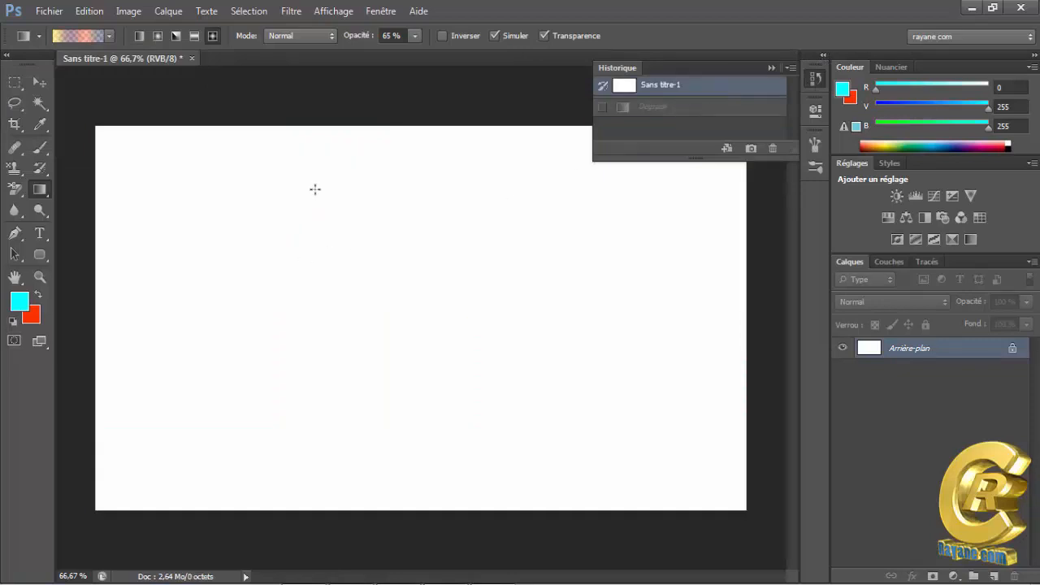
left_click_drag(315, 185, 341, 302)
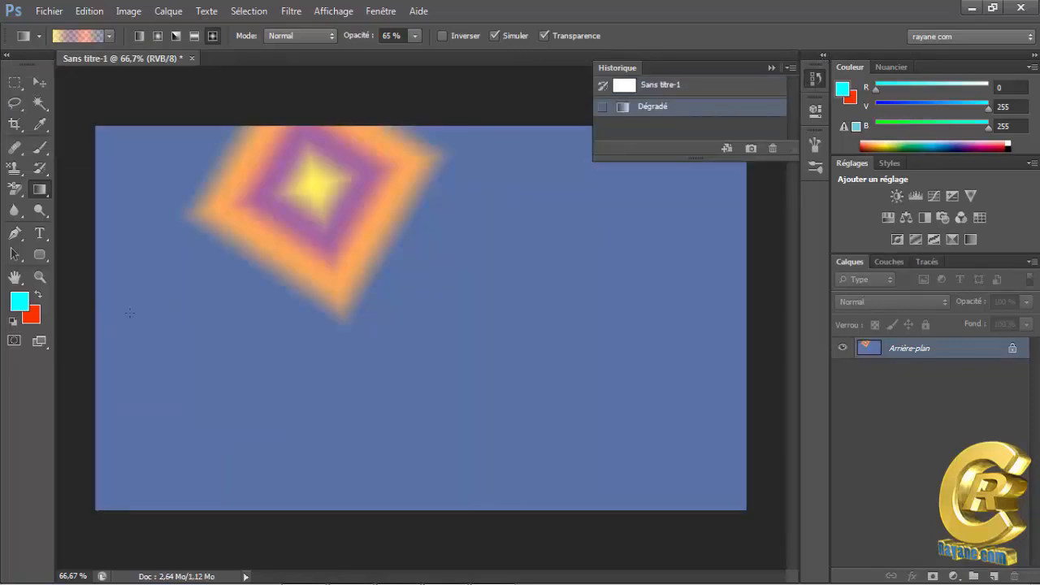
- Switch the gradient back to the cyan-to-orange-red foreground-to-background preset and collapse the history
left_click(110, 35)
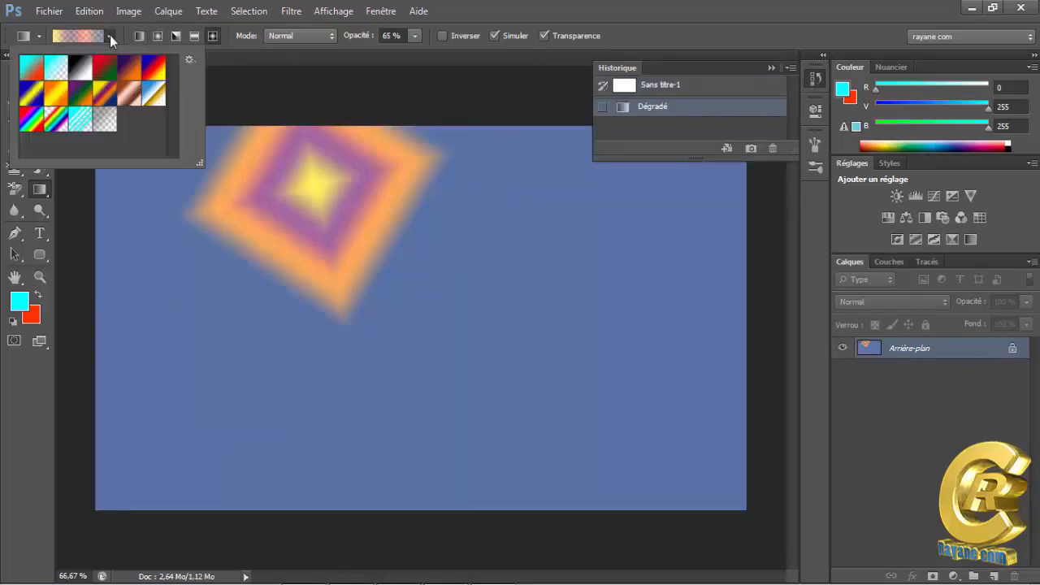
left_click(29, 74)
left_click(772, 67)
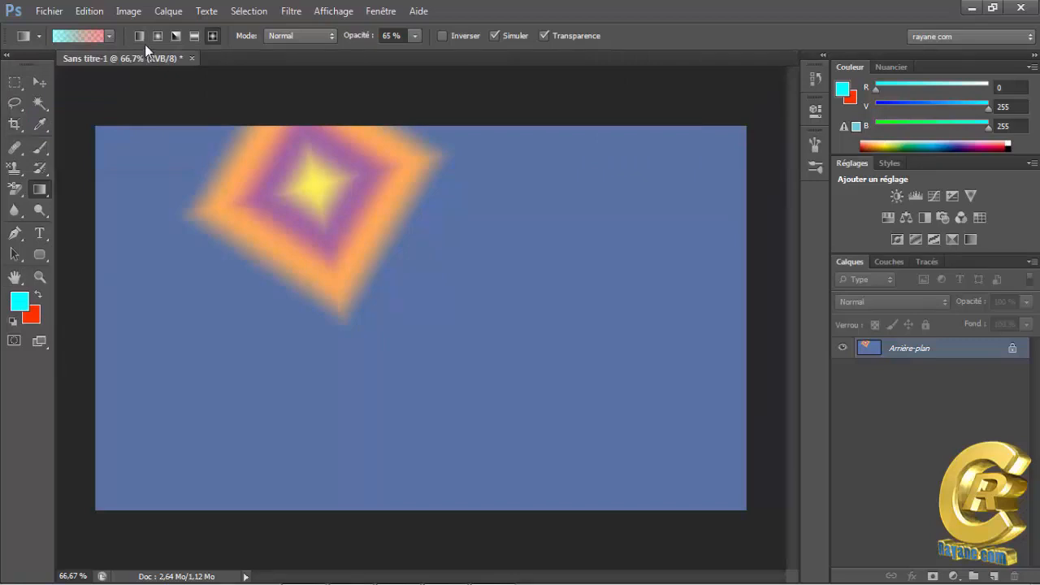
- Show the gradient presets as text only (Texte seul), and return them to small thumbnails (Petite vignette)
left_click(111, 37)
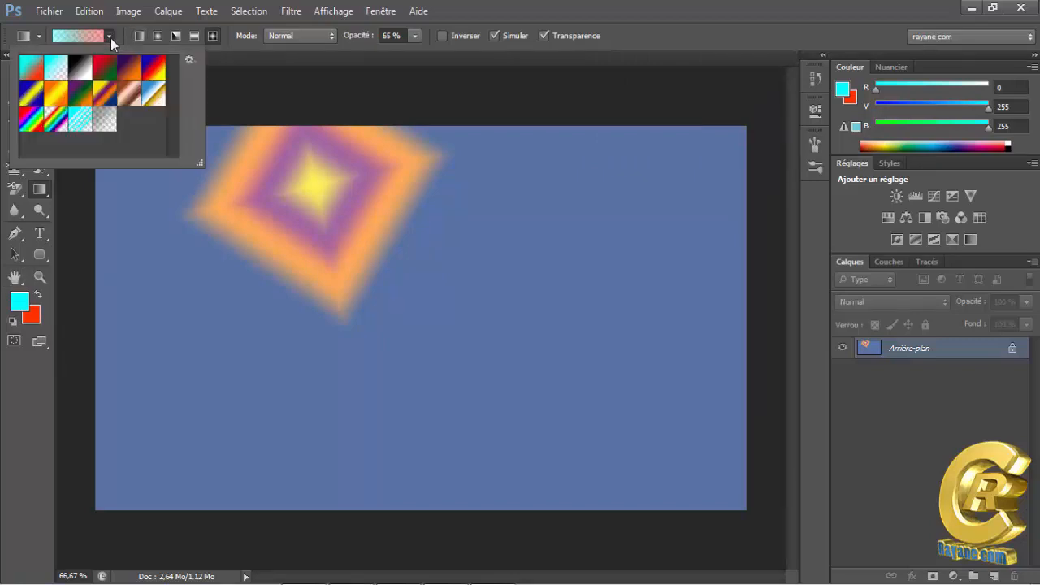
left_click(190, 60)
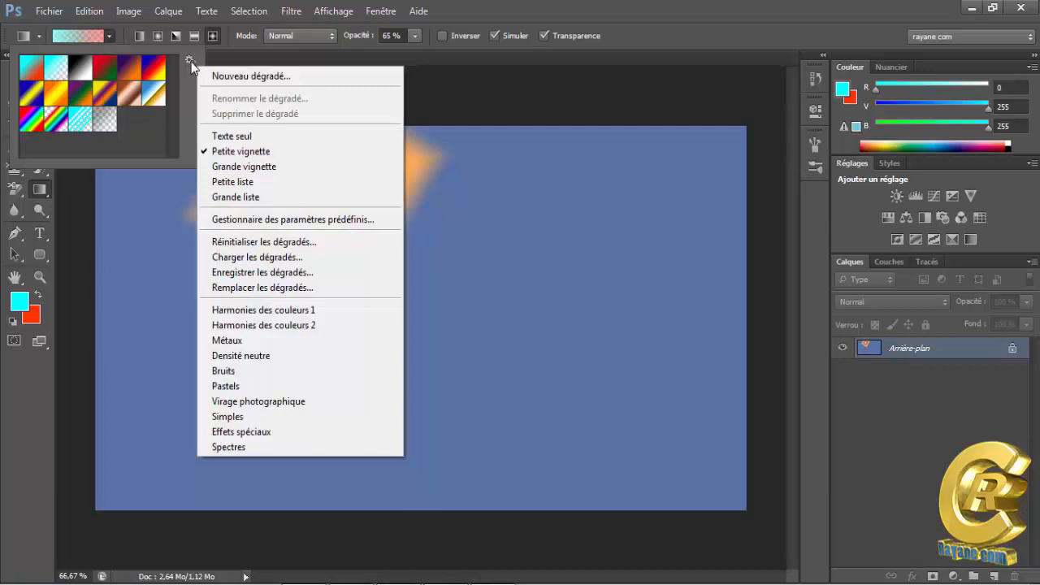
left_click(251, 139)
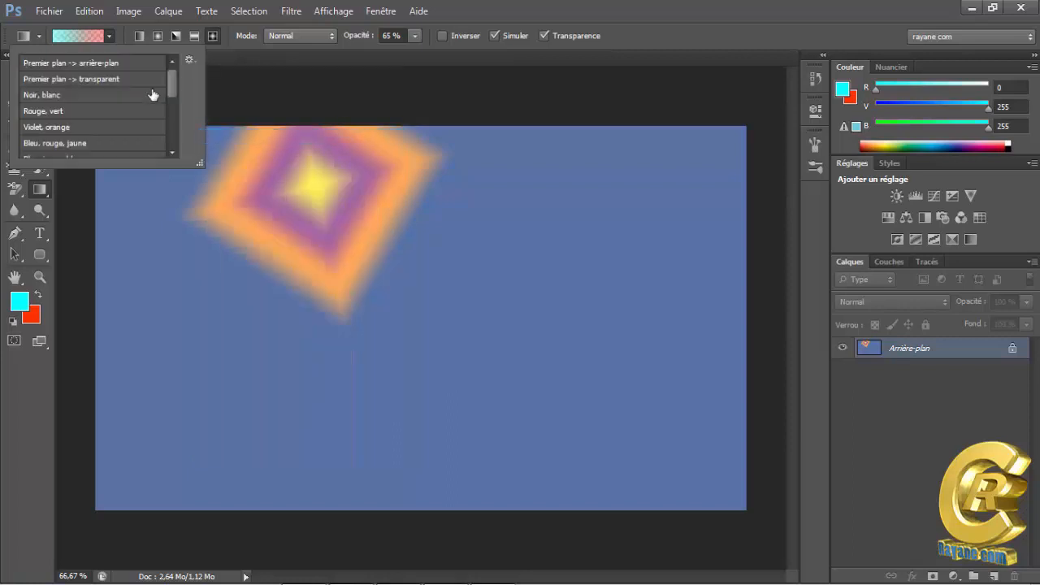
left_click(192, 60)
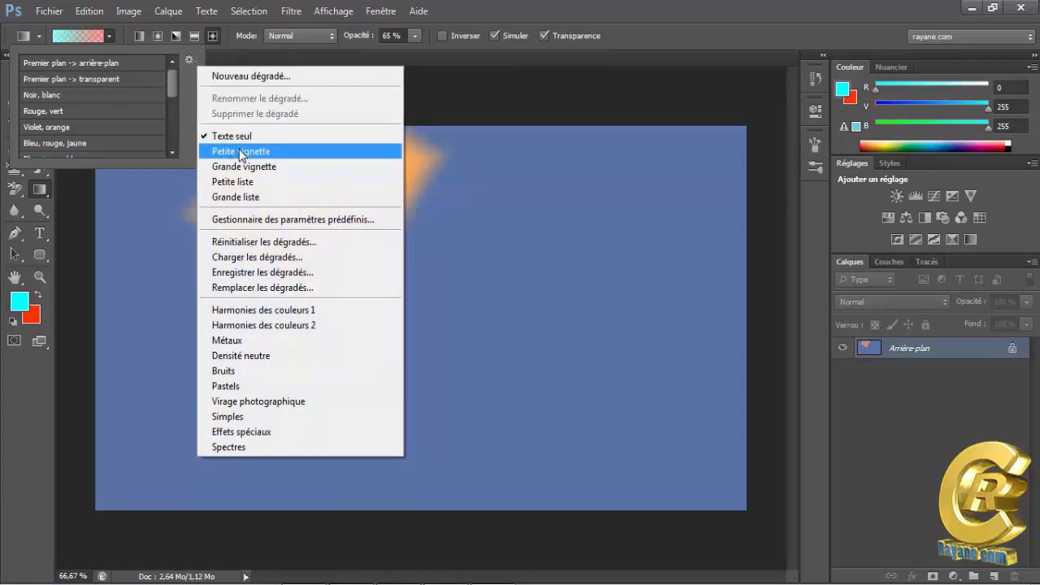
left_click(241, 152)
- Try the large thumbnail (Grande vignette) and large list (Grande liste) preset views, ending with small thumbnails
left_click(186, 59)
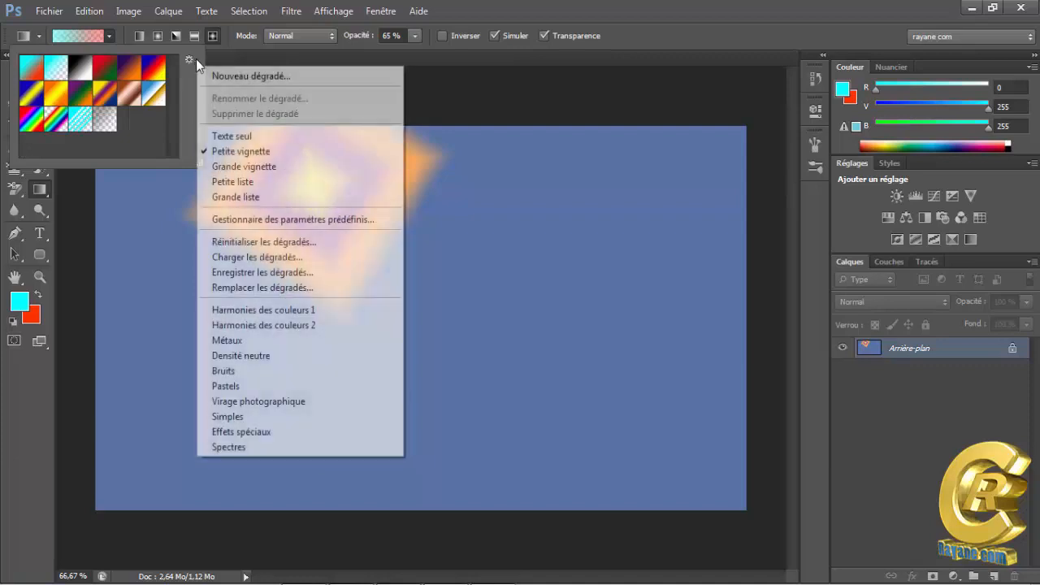
left_click(240, 166)
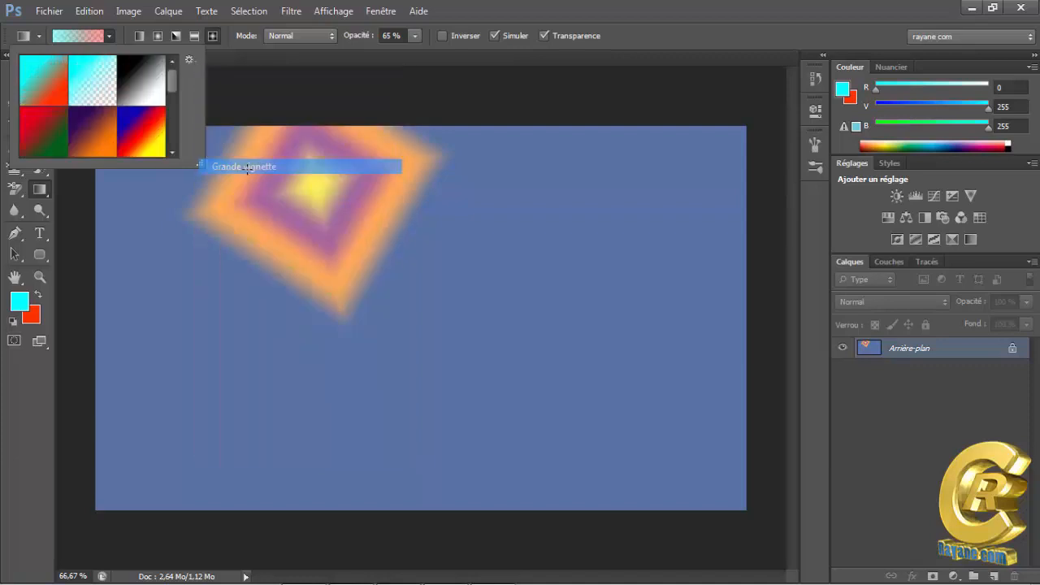
left_click(190, 60)
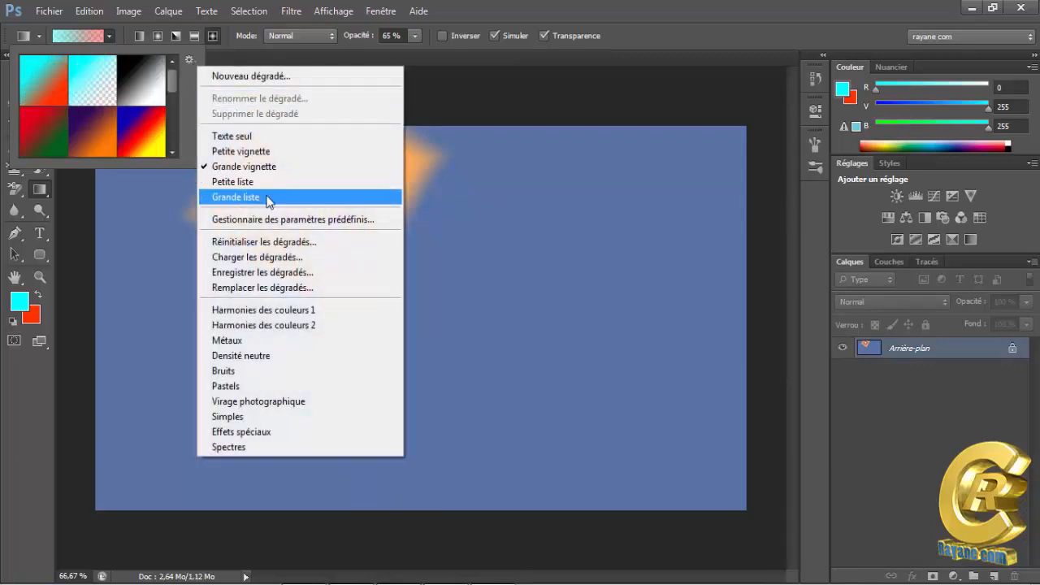
left_click(244, 199)
left_click(196, 65)
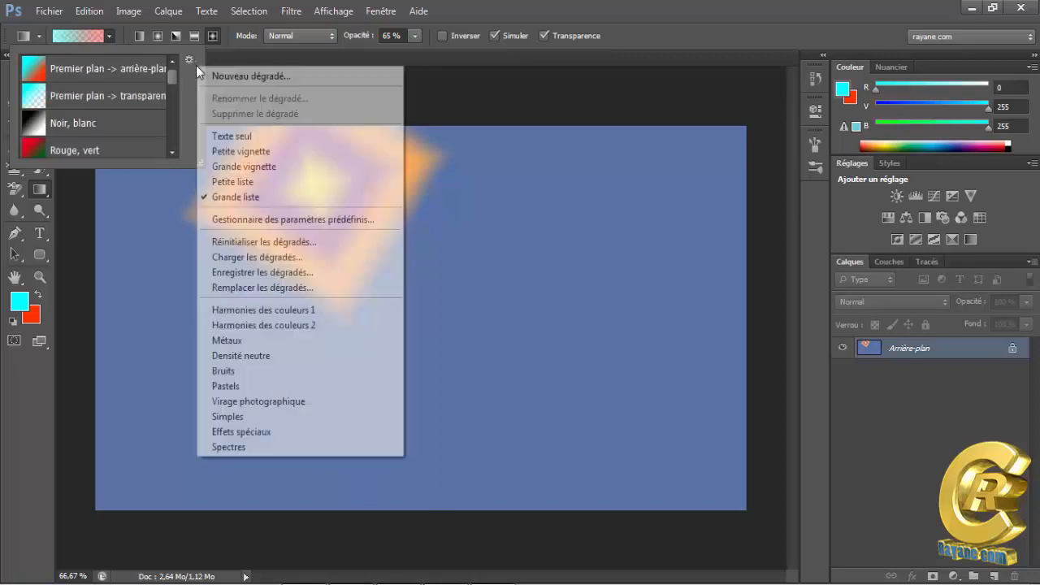
left_click(240, 151)
- Examine the gradients in the preset manager (Gestionnaire des paramètres prédéfinis), select the rainbow one, and close the manager
left_click(195, 65)
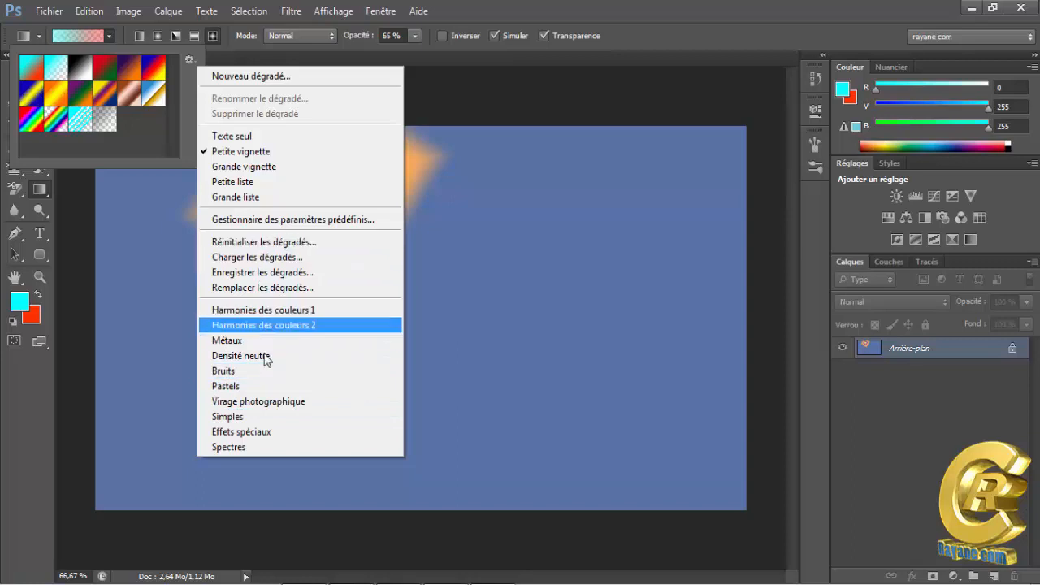
left_click(331, 221)
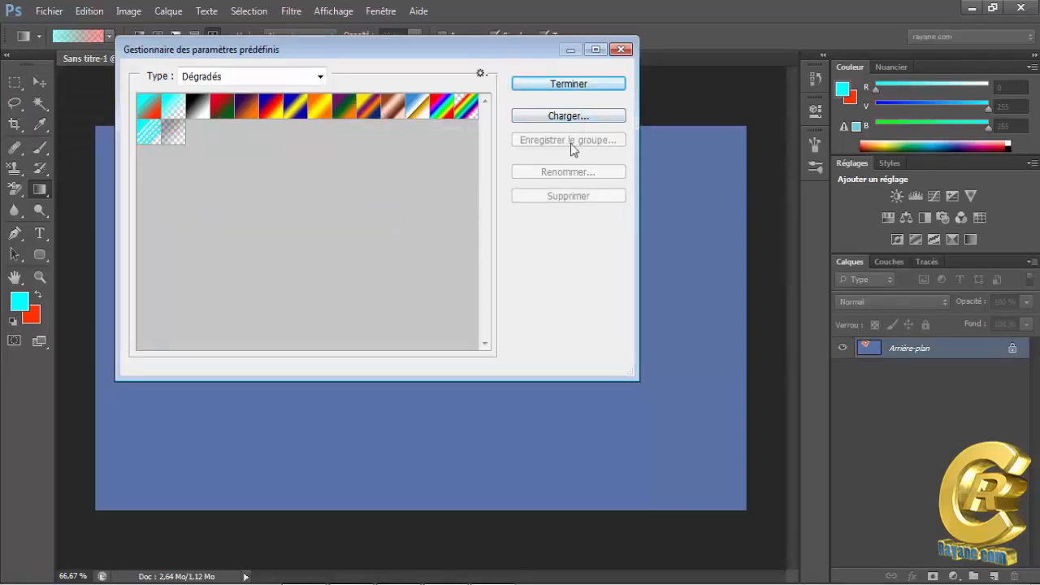
left_click(452, 108)
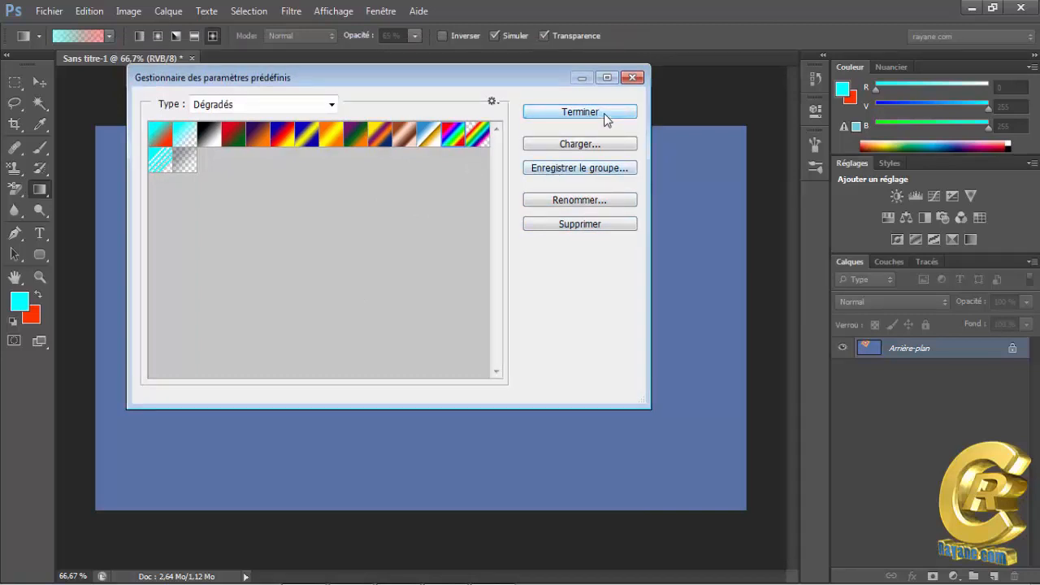
left_click(579, 112)
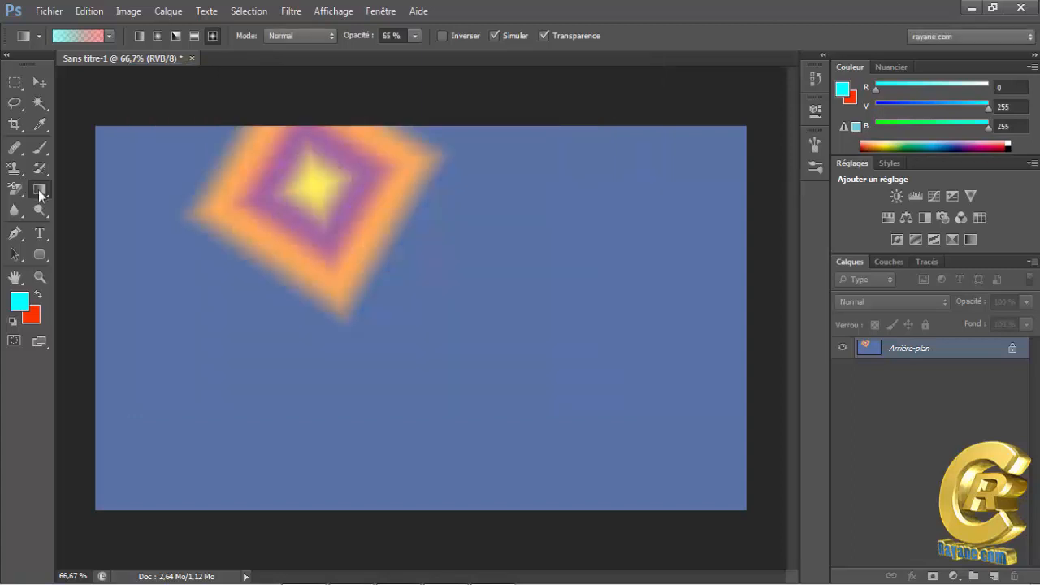
- Switch to the Paint Bucket tool (Outil Pot de peinture) and revert the canvas to its blank initial history state
left_click(39, 190)
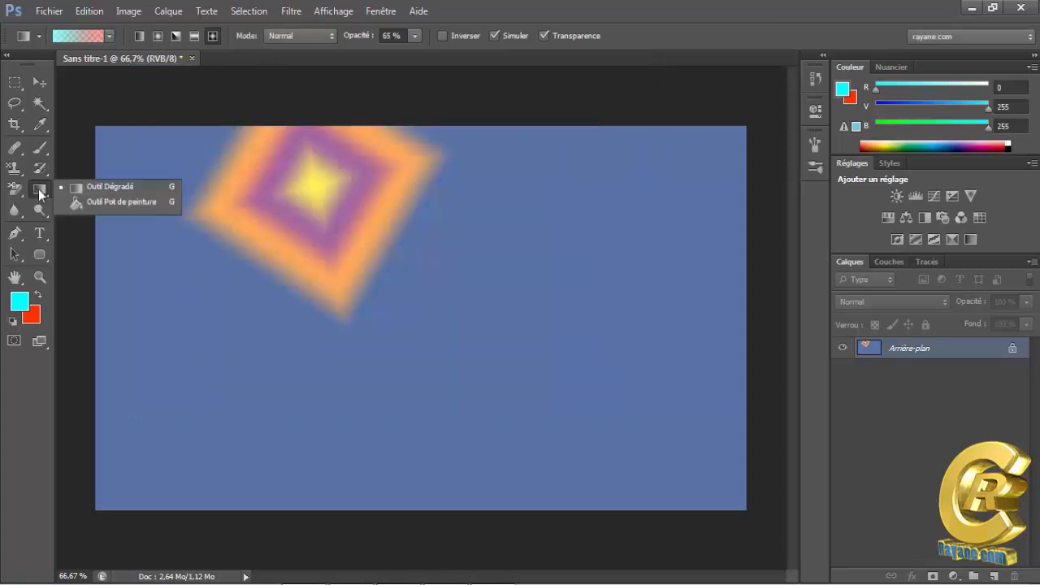
left_click(122, 202)
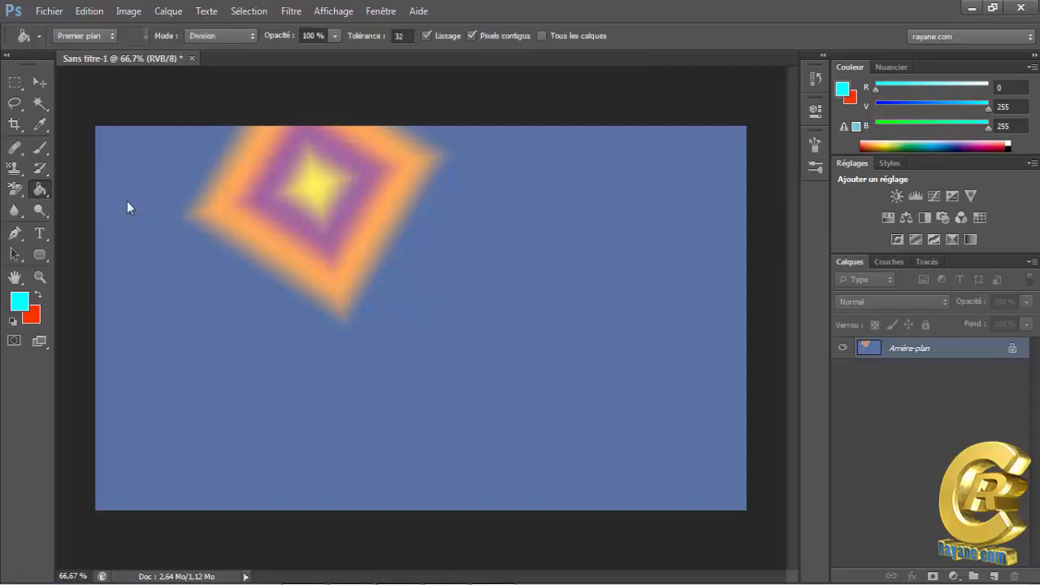
left_click(814, 77)
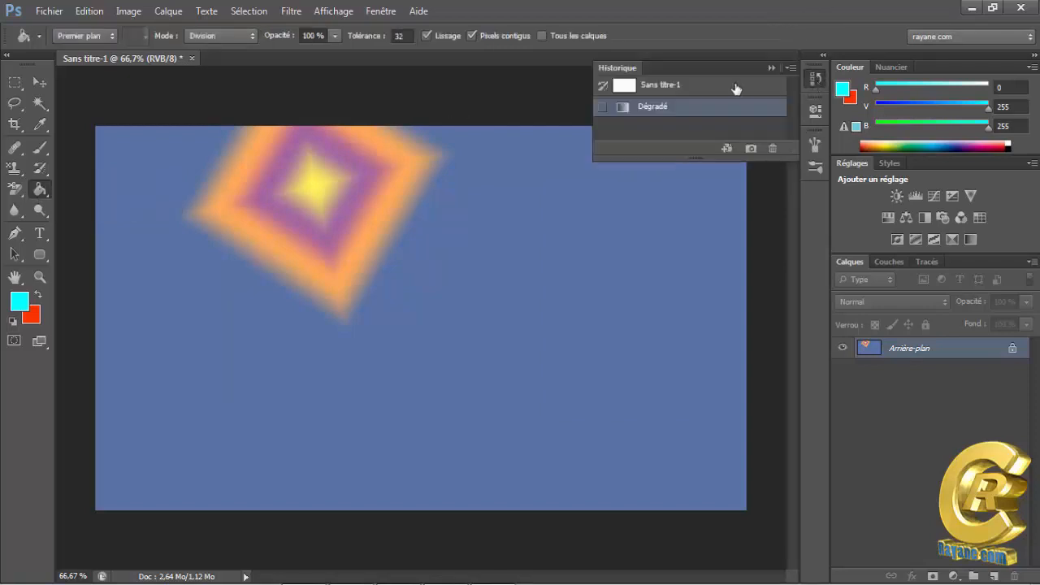
left_click(736, 86)
left_click(772, 69)
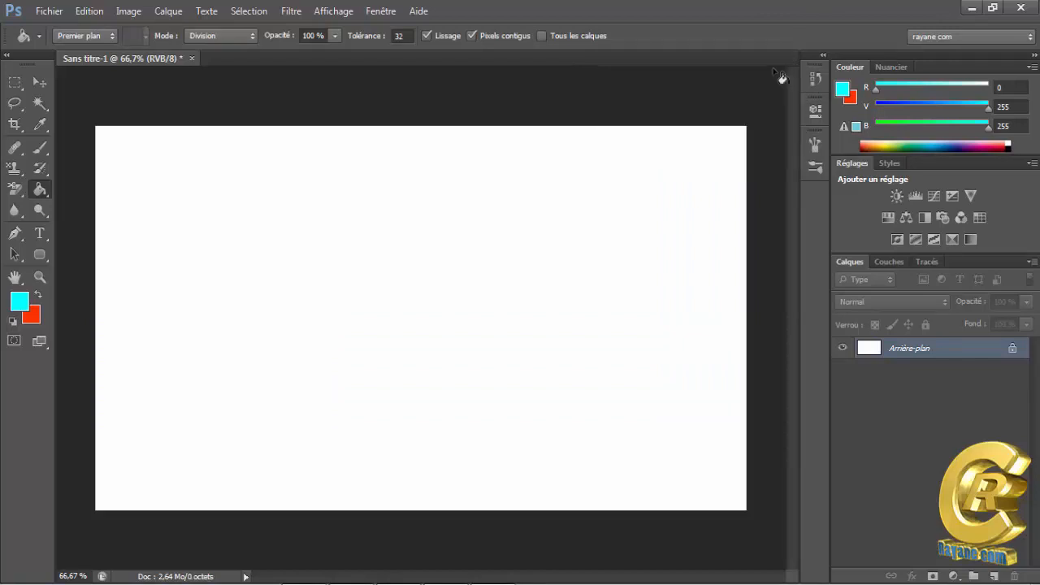
right_click(39, 189)
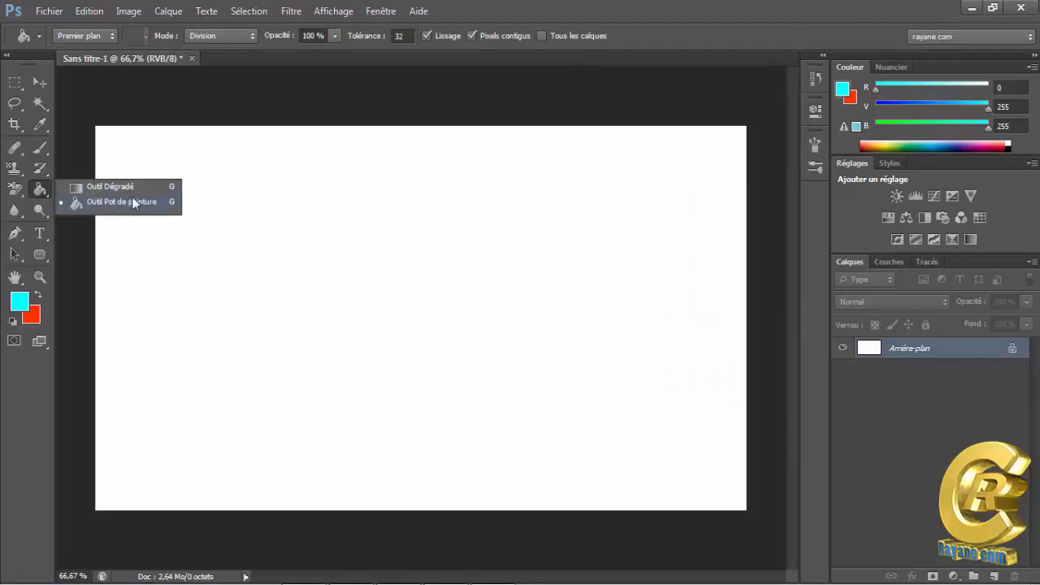
left_click(129, 200)
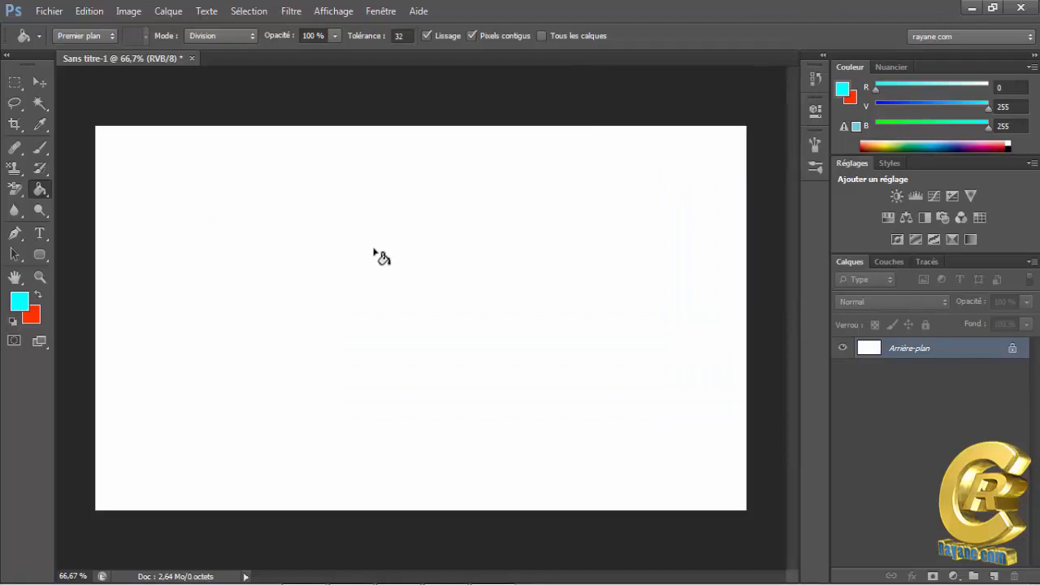
- Set the Paint Bucket's blending mode to Normal and fill the blank canvas with the cyan foreground colour
left_click(254, 36)
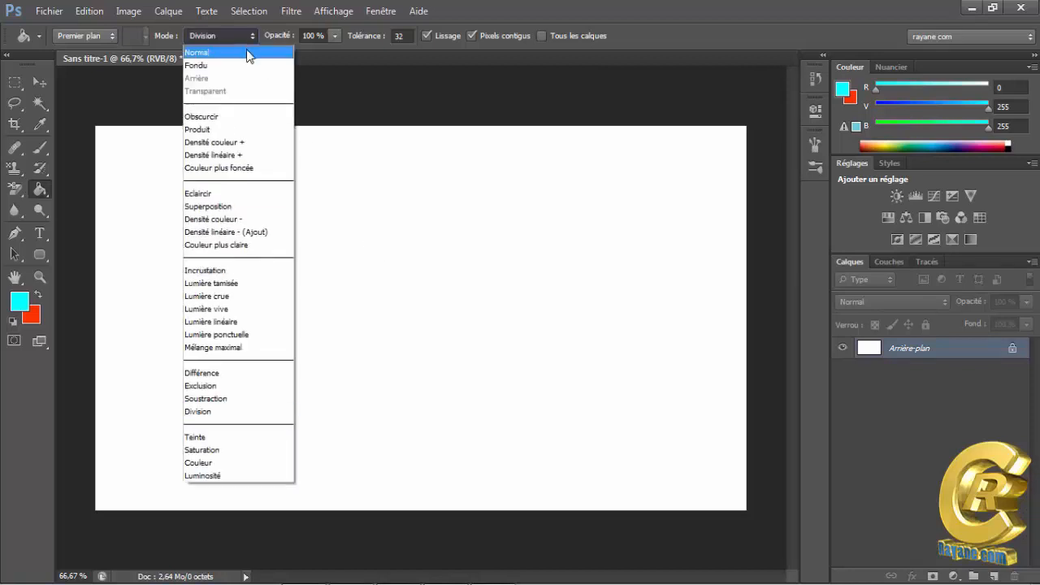
left_click(248, 52)
left_click(389, 222)
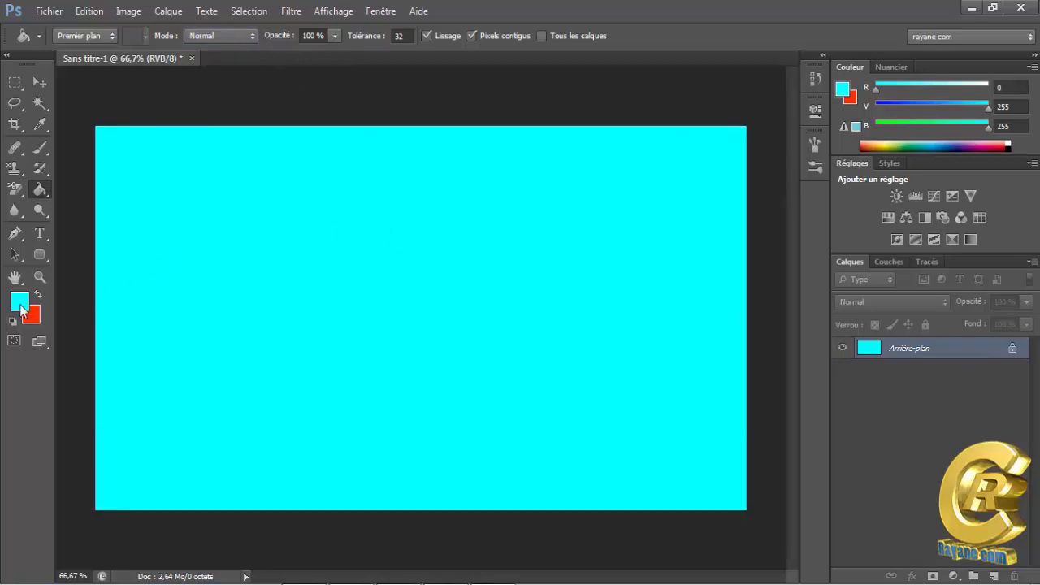
- Revert to the blank canvas and refill it with cyan, twice, using the foreground (Premier plan) as fill source
left_click(814, 79)
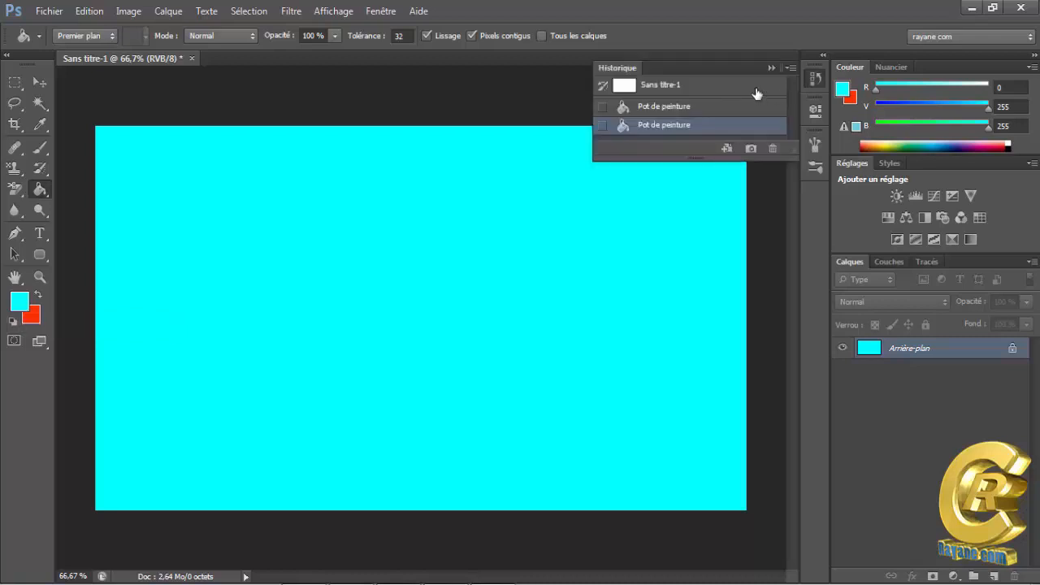
left_click(756, 88)
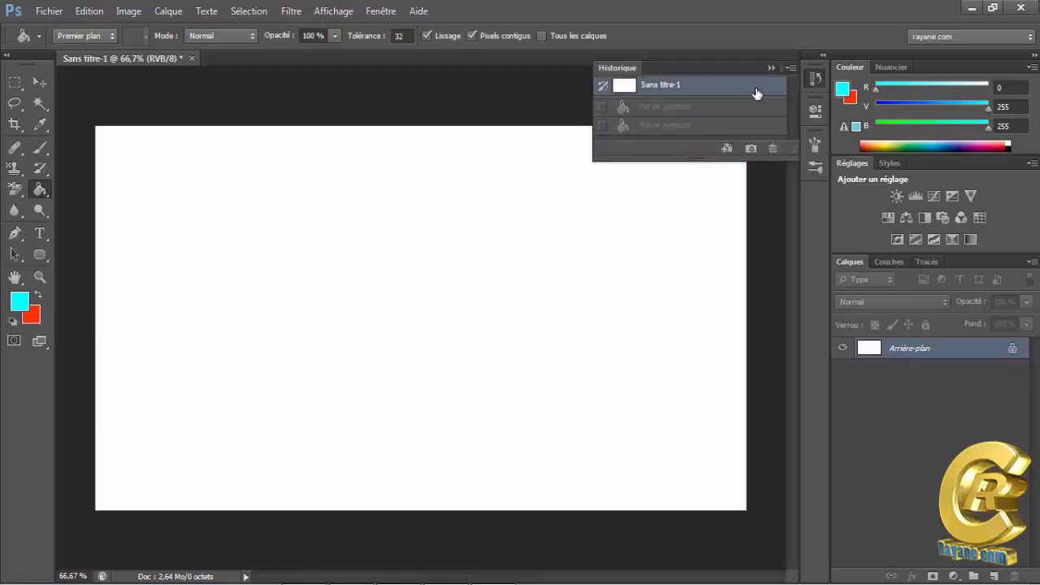
left_click(311, 245)
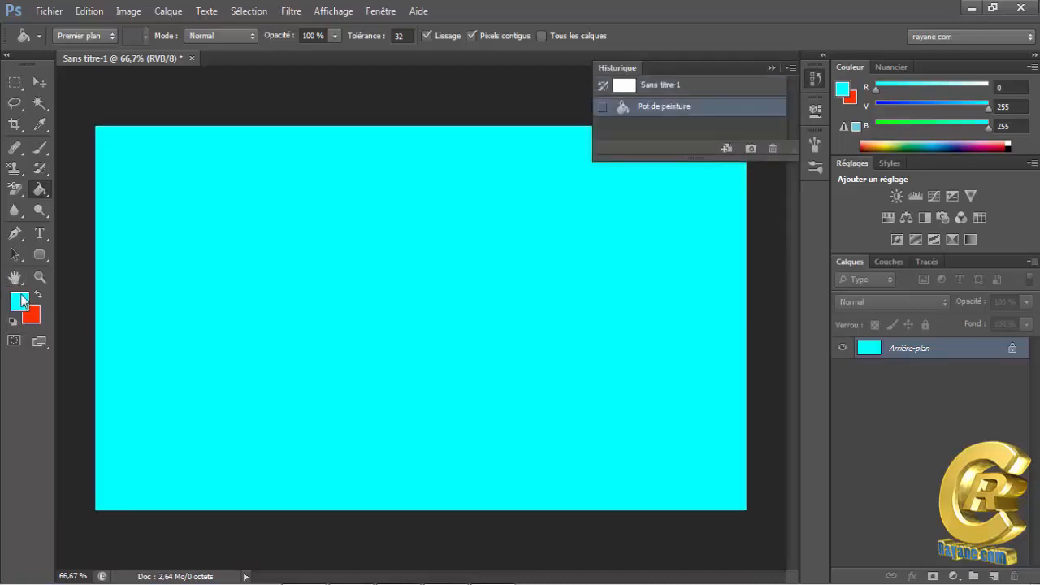
left_click(112, 37)
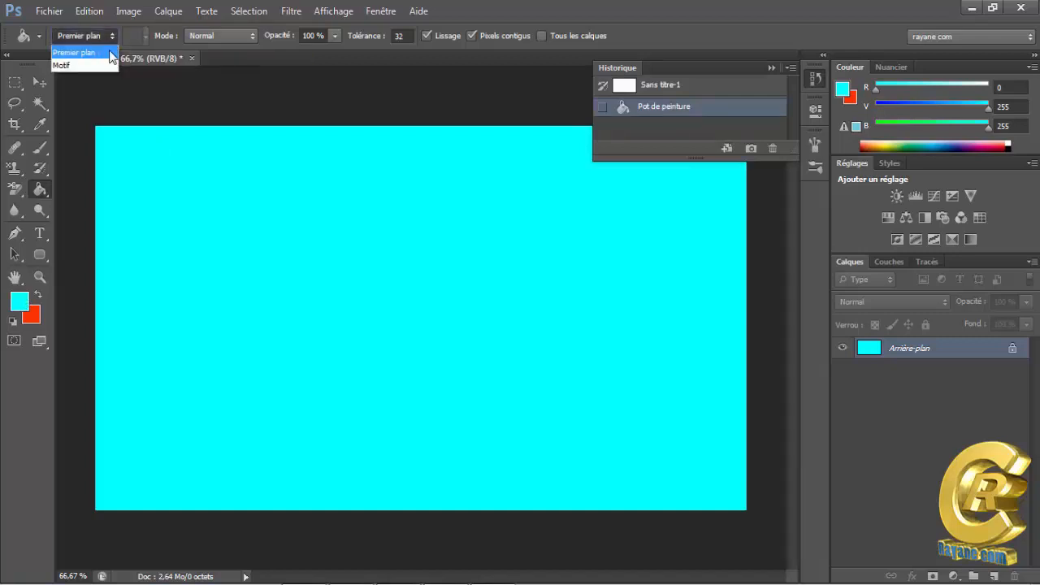
left_click(110, 52)
left_click(674, 86)
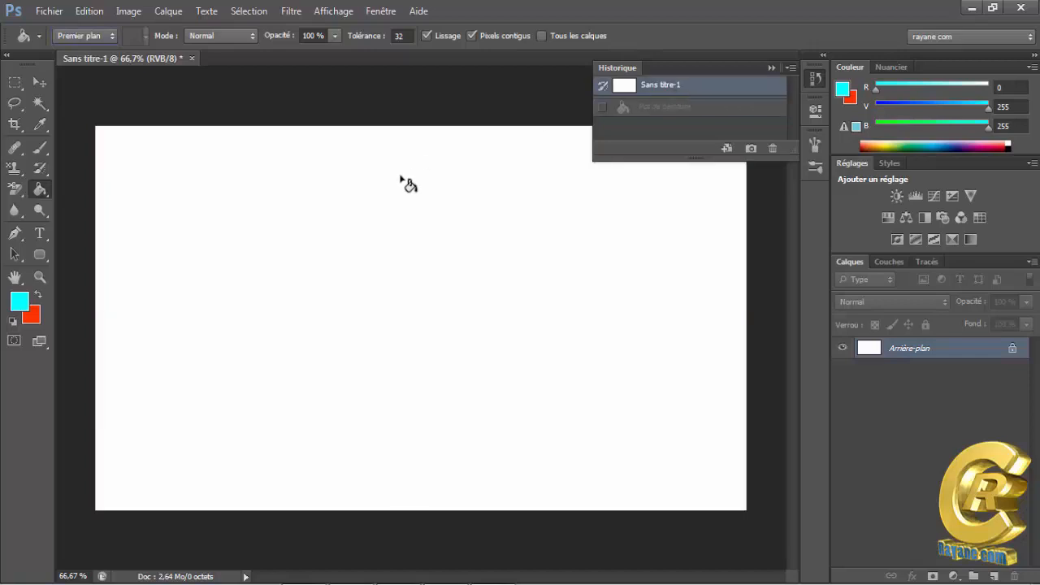
left_click(392, 194)
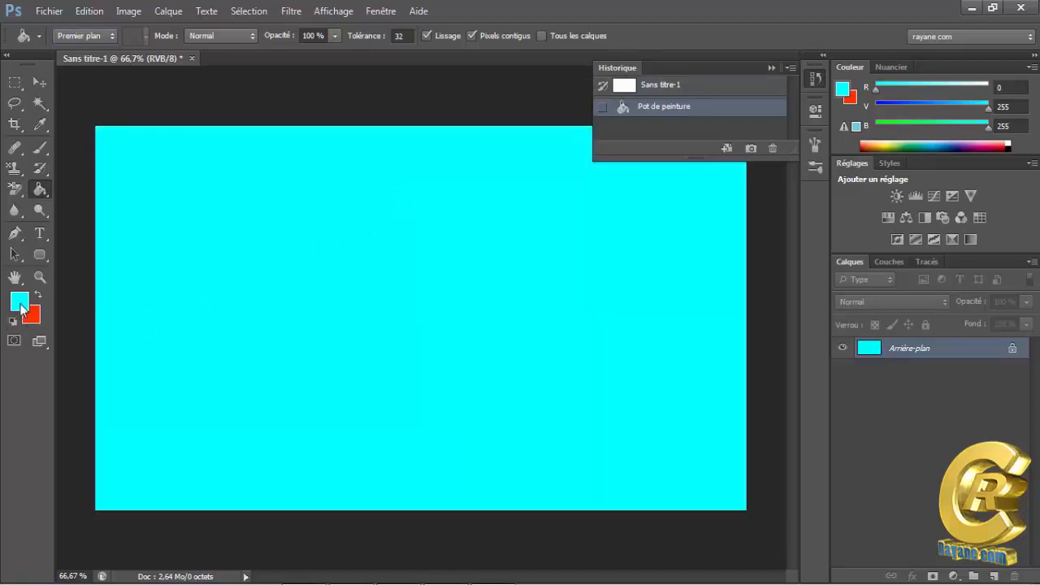
- Change the fill source to Motif, restore the blank canvas and fill it with the multicoloured circles pattern
left_click(84, 36)
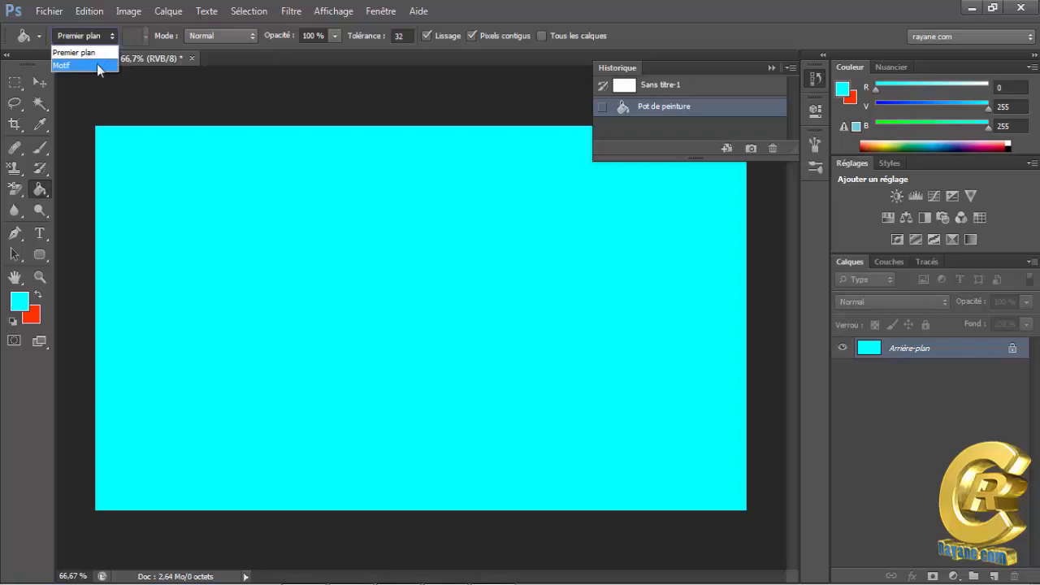
left_click(98, 66)
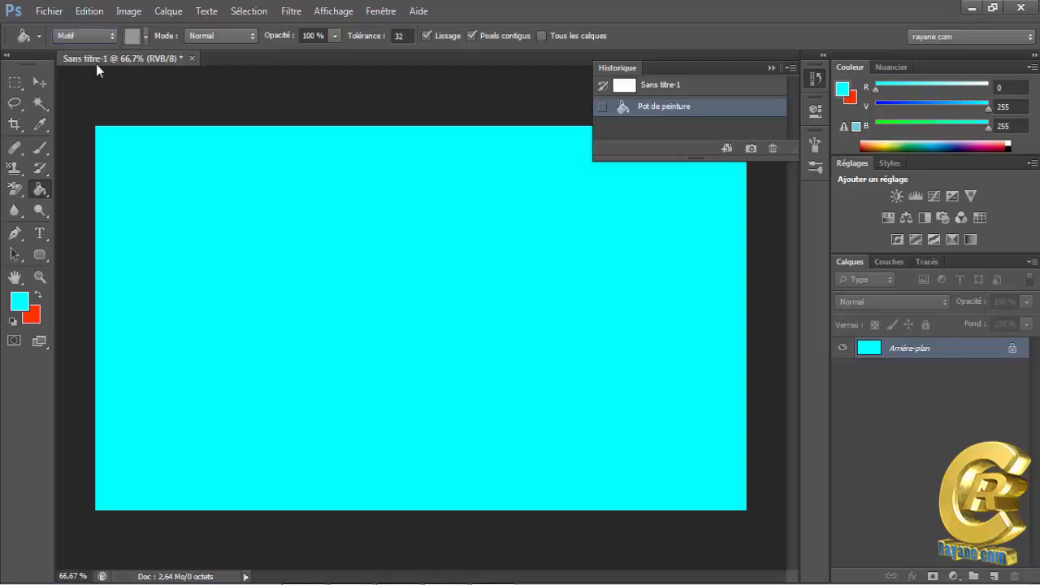
left_click(715, 84)
left_click(144, 37)
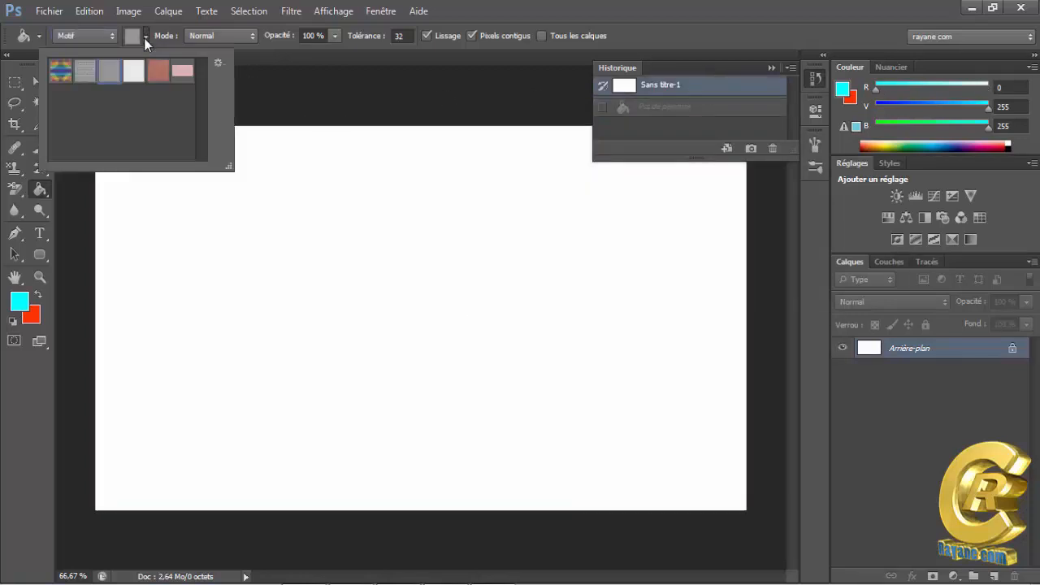
left_click(60, 71)
key("Return")
left_click(399, 230)
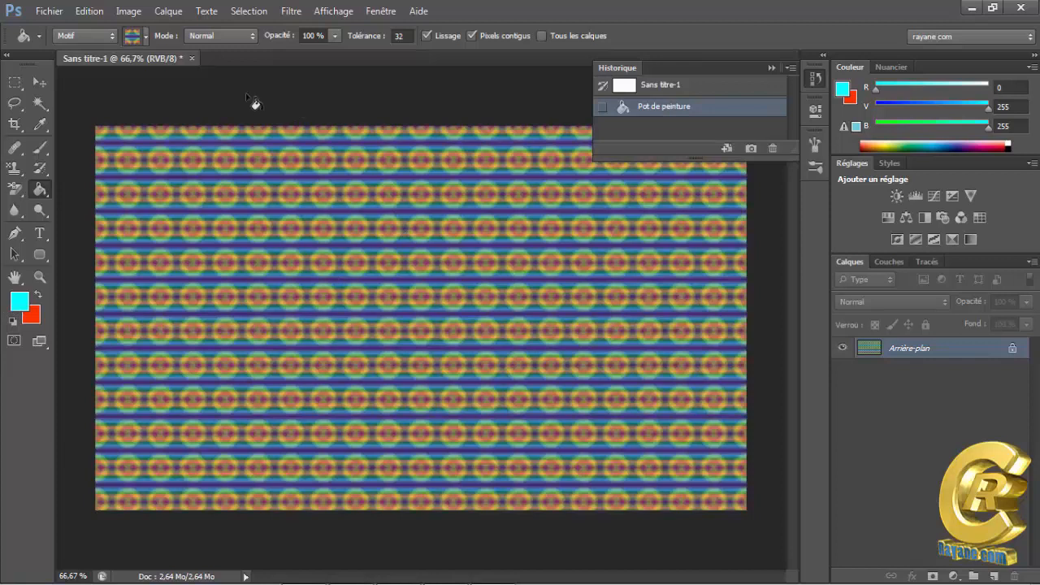
- Choose the grey woven-texture pattern, restore the blank canvas and fill it with that pattern
left_click(112, 35)
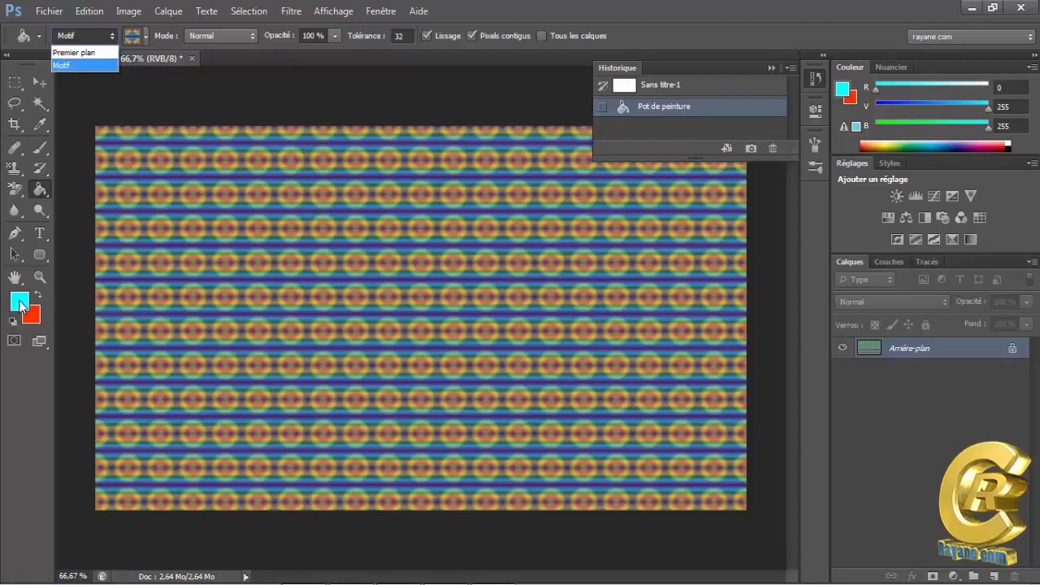
left_click(103, 65)
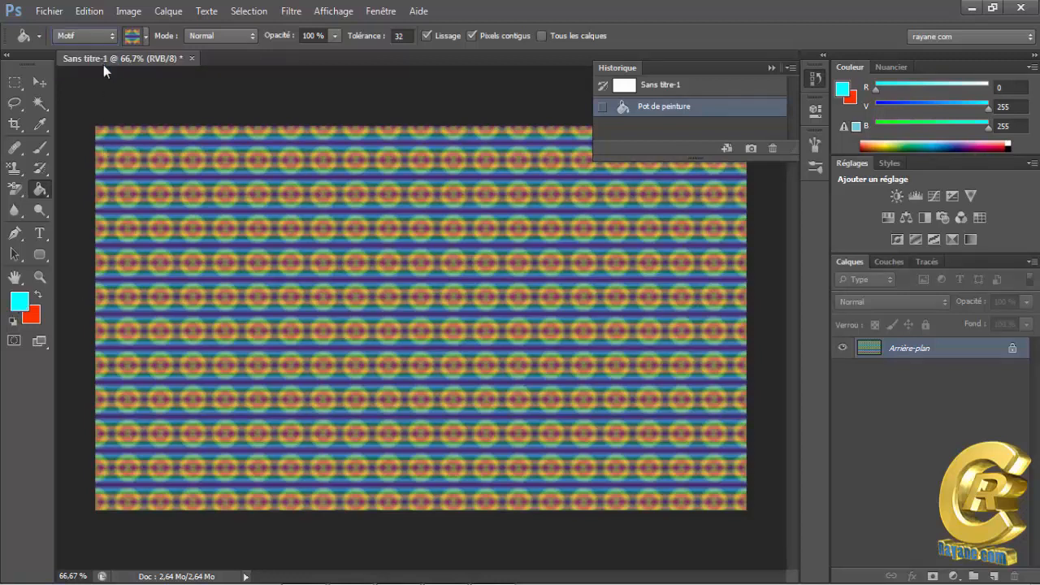
left_click(146, 36)
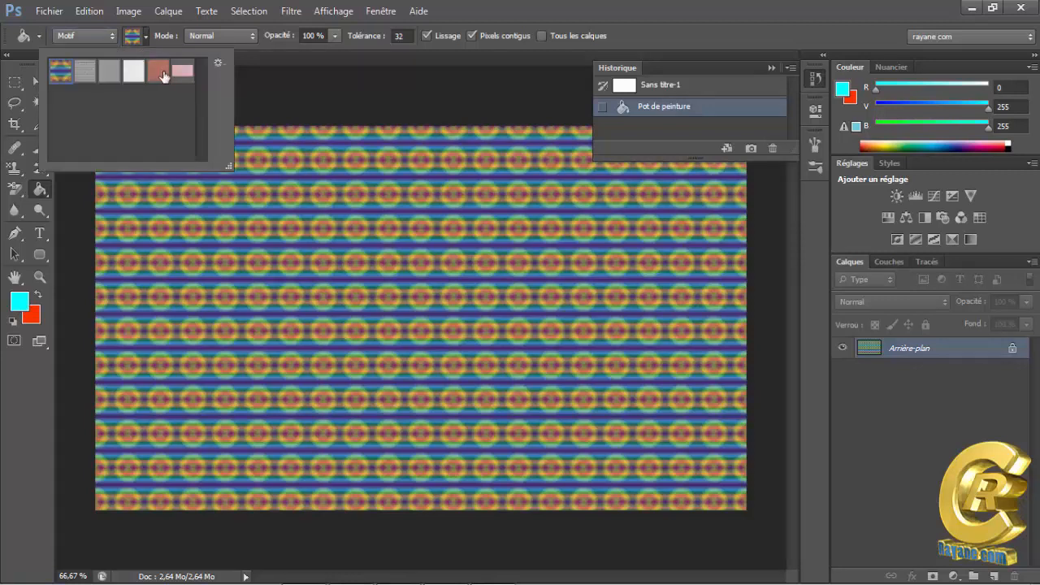
left_click(85, 71)
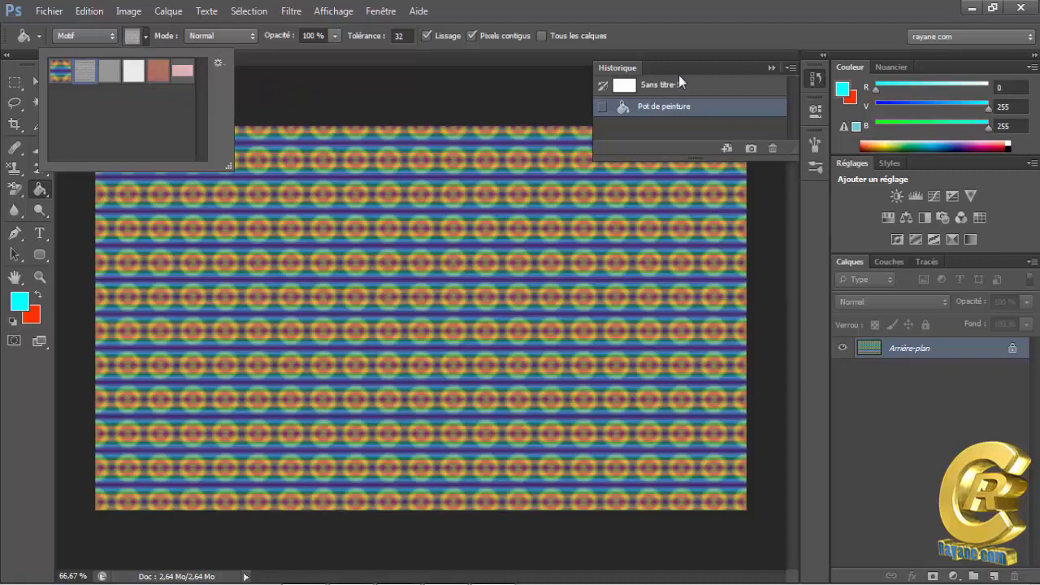
left_click(719, 85)
left_click(386, 231)
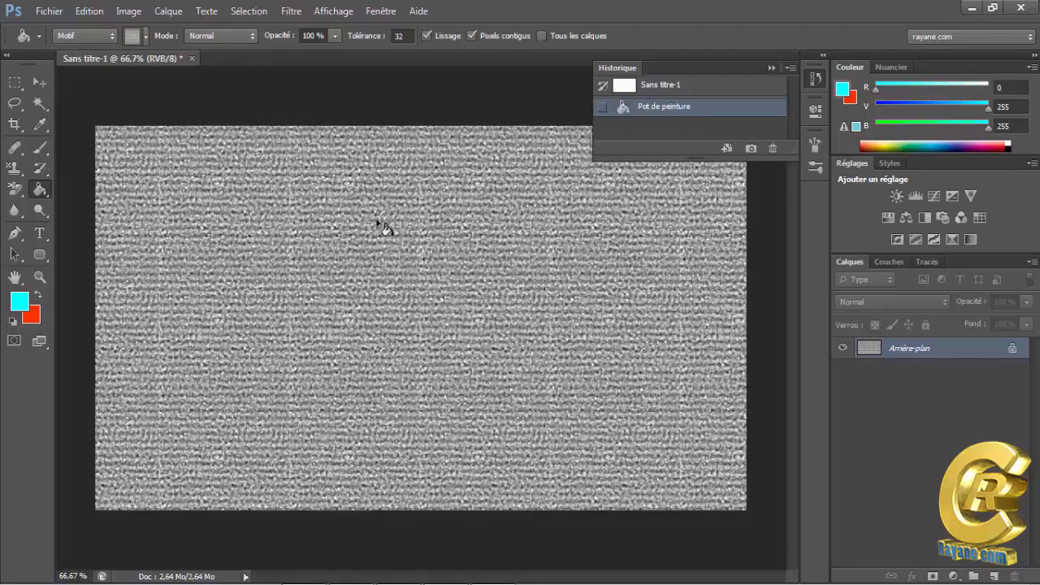
- Keep the Normal mode, fill the restored blank canvas with the grey pattern at 15 % opacity, and revert that fill
left_click(251, 36)
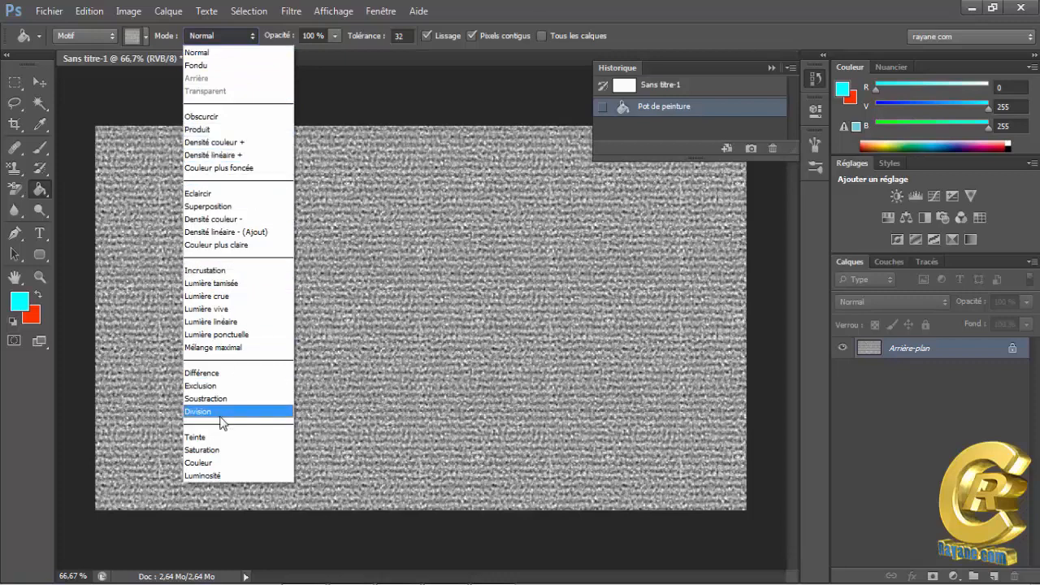
left_click(233, 52)
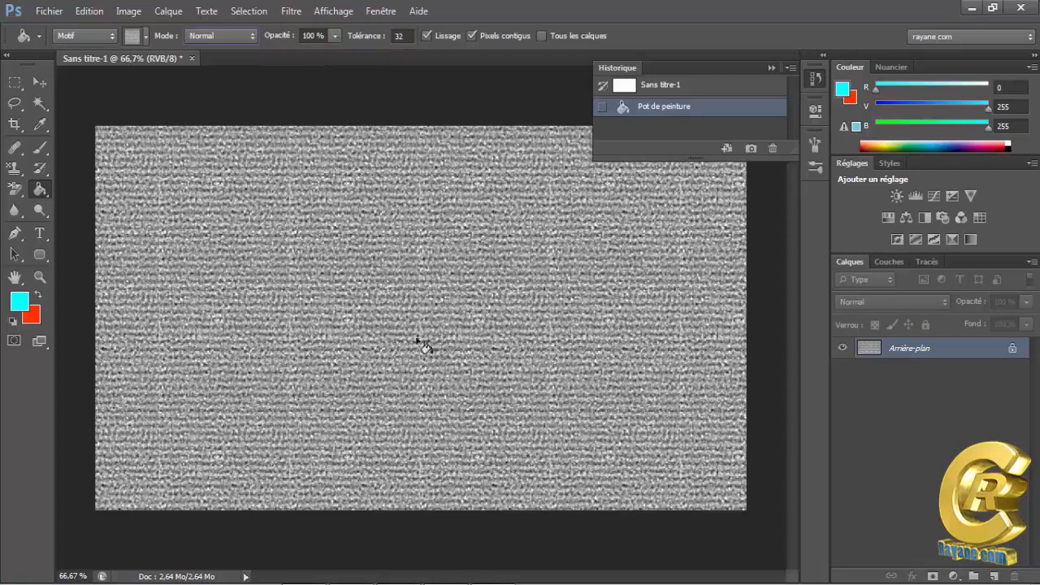
left_click(671, 85)
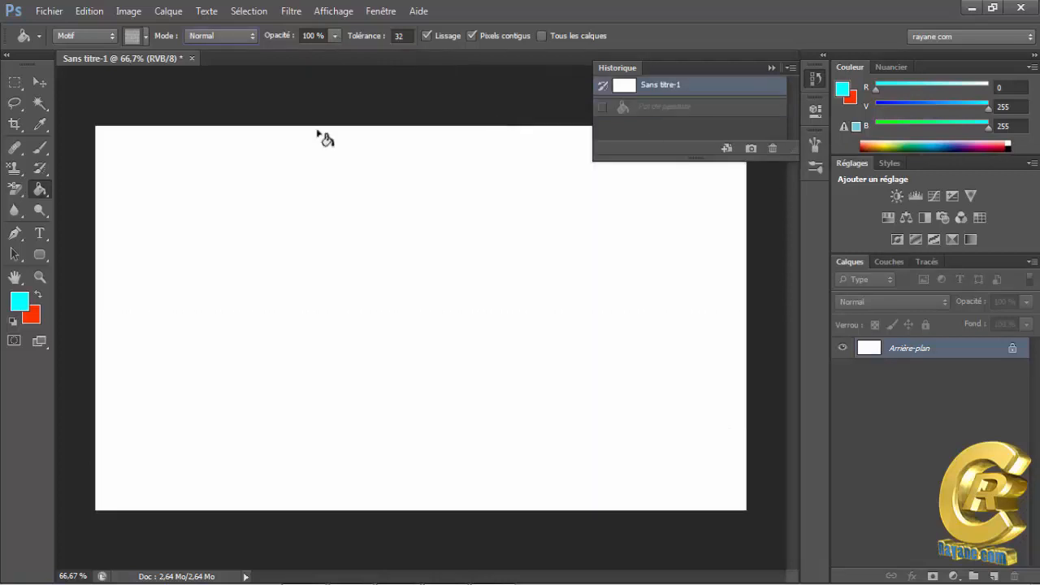
left_click(333, 37)
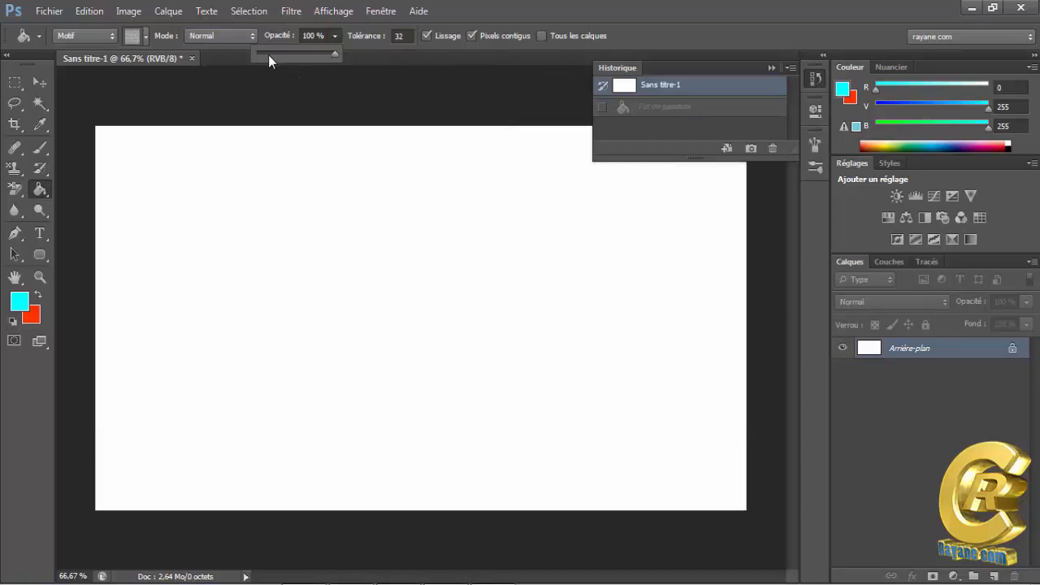
left_click(268, 55)
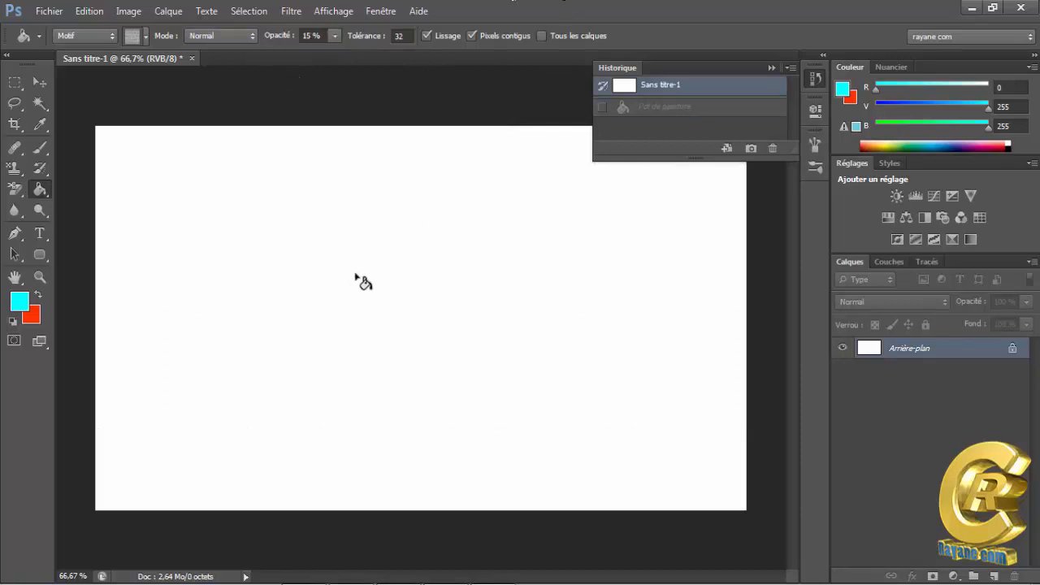
left_click(372, 242)
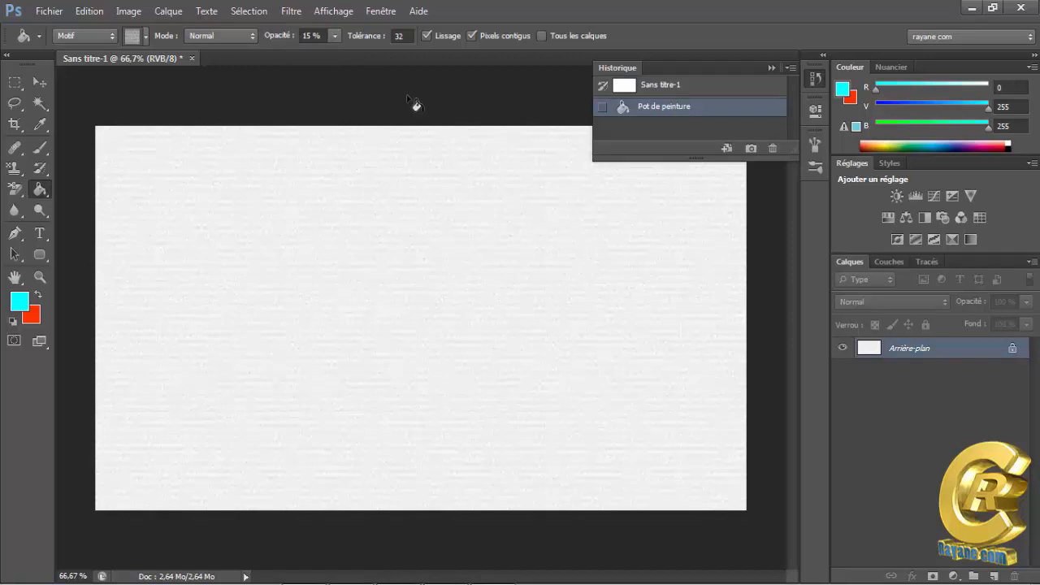
left_click(700, 91)
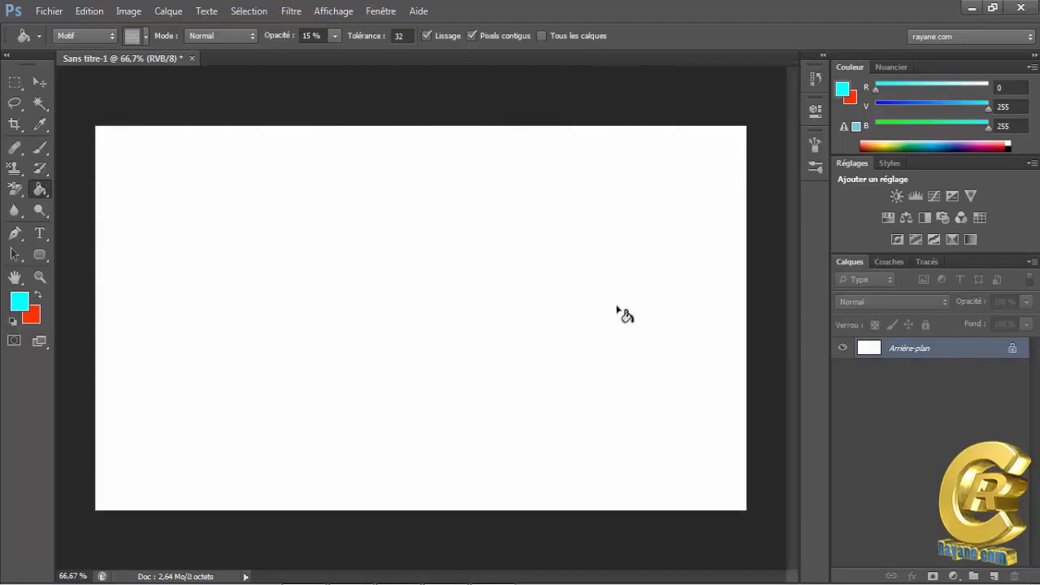